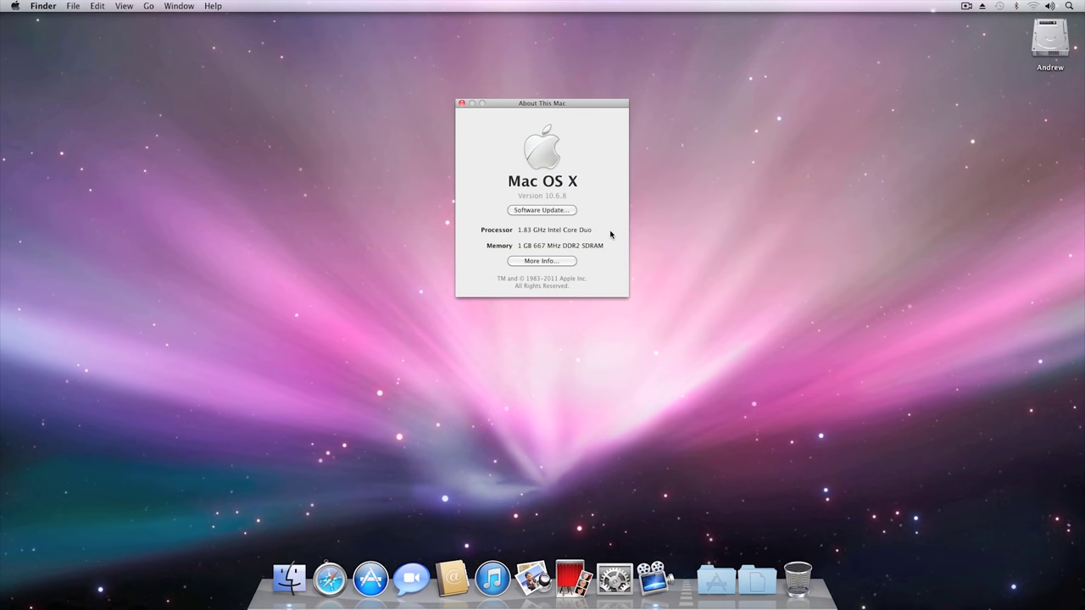
Step: Open More Info to show the Macmini1,1 hardware overview in System Profiler
{"action": "left_click", "coordinate": [559, 260]}
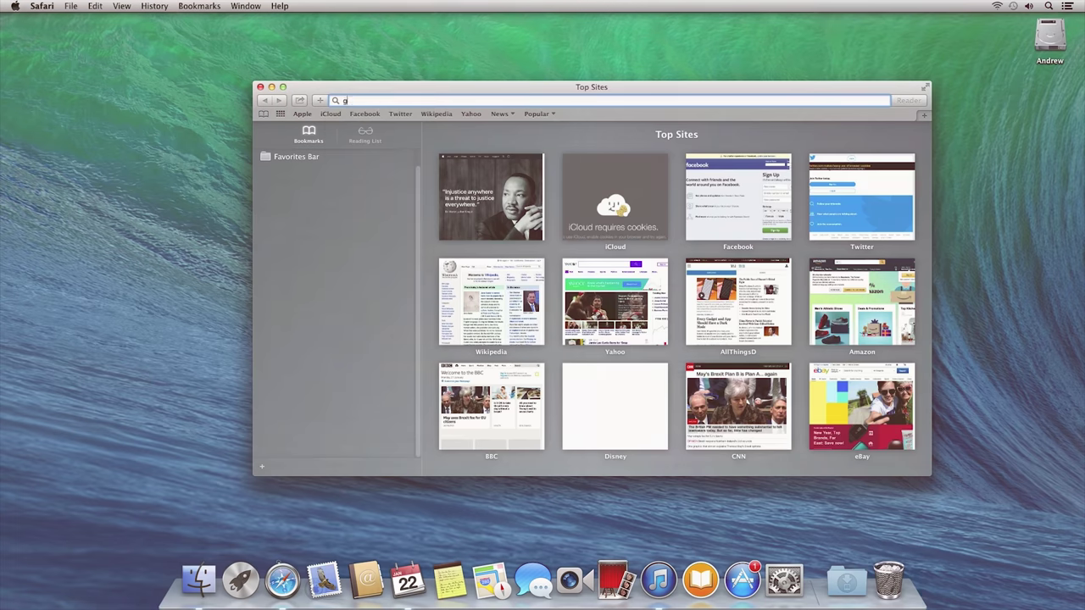
Step: Load google.com, open the author's YouTube channel from history, and scroll to Uploads
{"action": "type", "text": "google"}
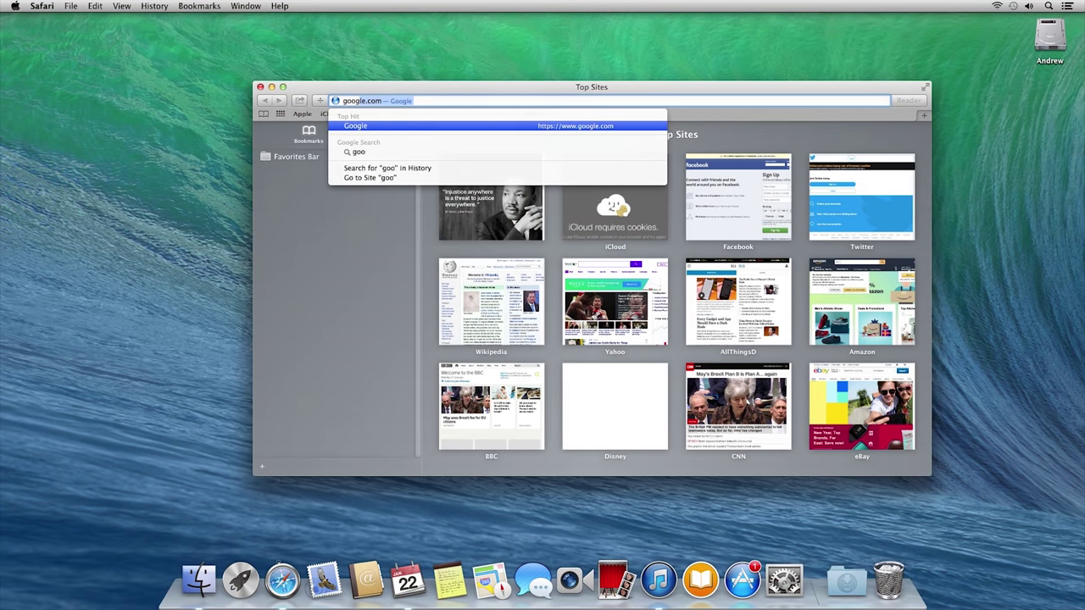
{"action": "type", "text": ".com"}
{"action": "key", "text": "Return"}
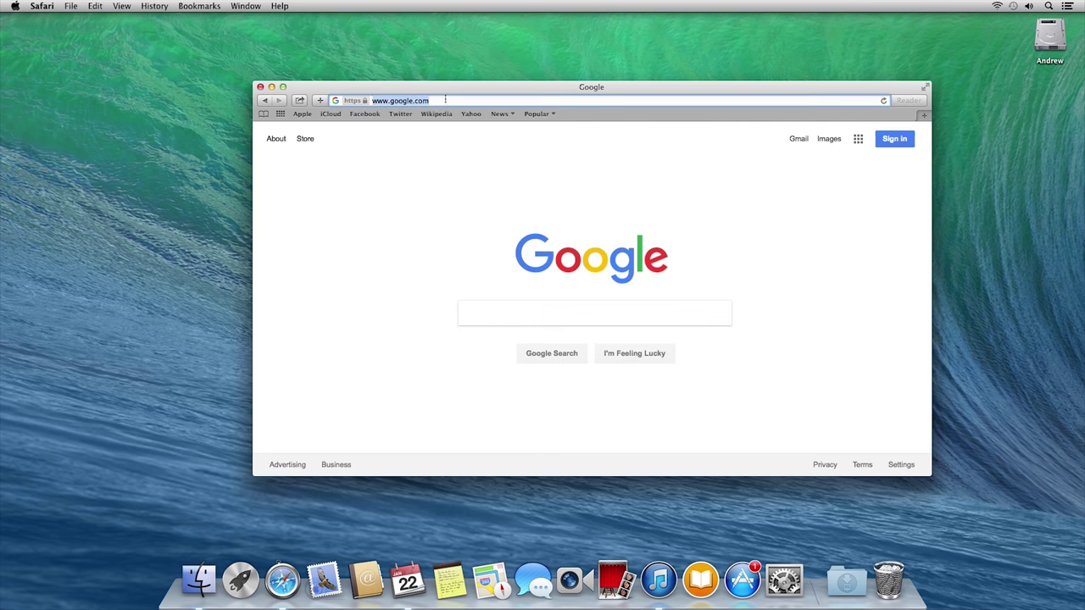
{"action": "type", "text": "catherine zeta jones"}
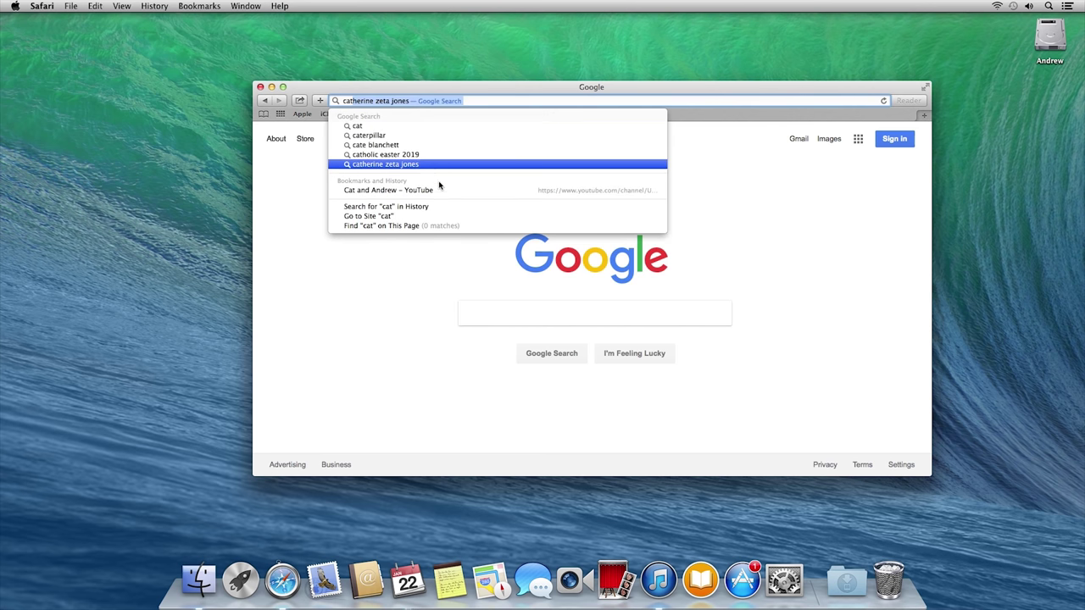
{"action": "left_click", "coordinate": [437, 191]}
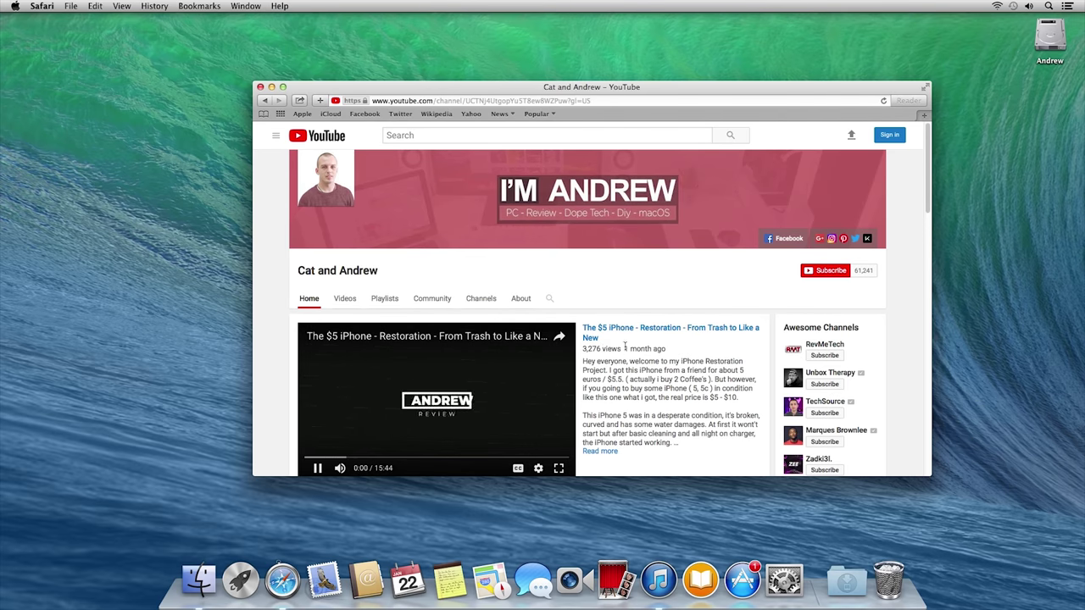
{"action": "scroll", "coordinate": [625, 346], "scroll_direction": "down", "scroll_amount": 5}
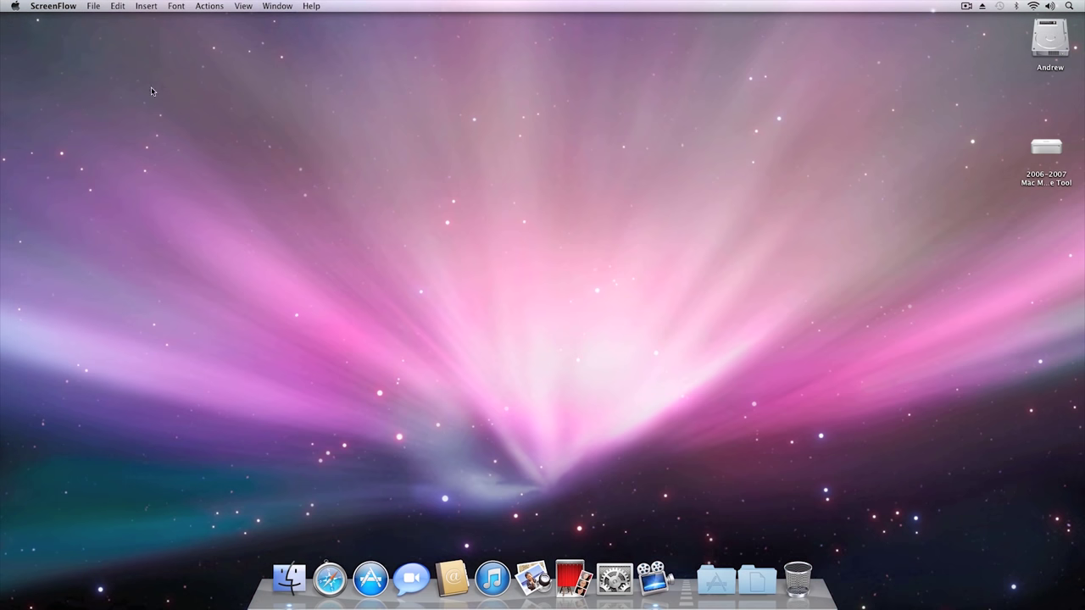
{"action": "left_click", "coordinate": [15, 6]}
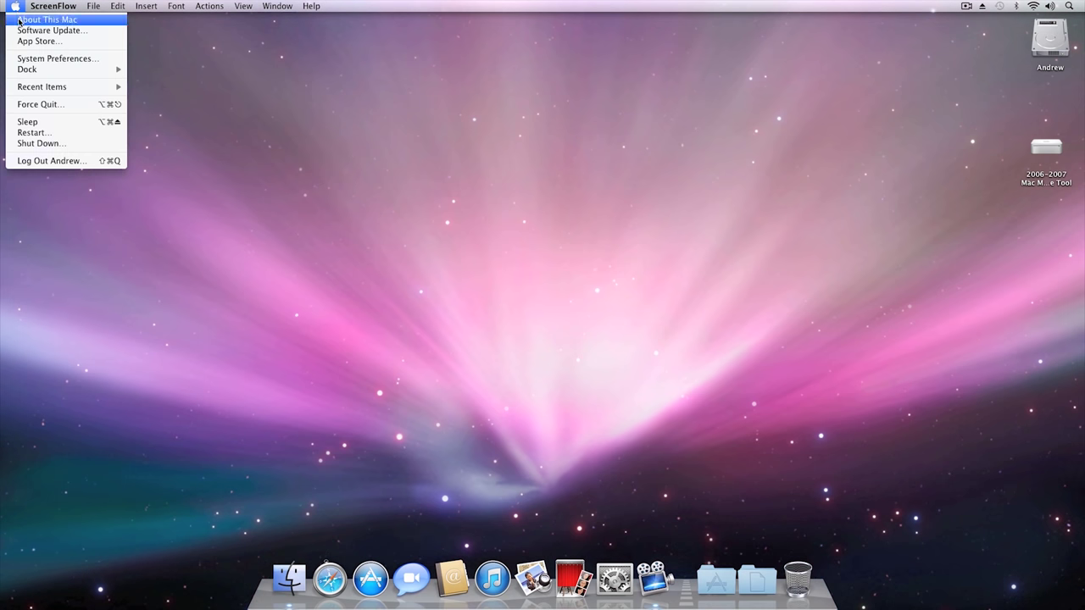
{"action": "left_click", "coordinate": [19, 20]}
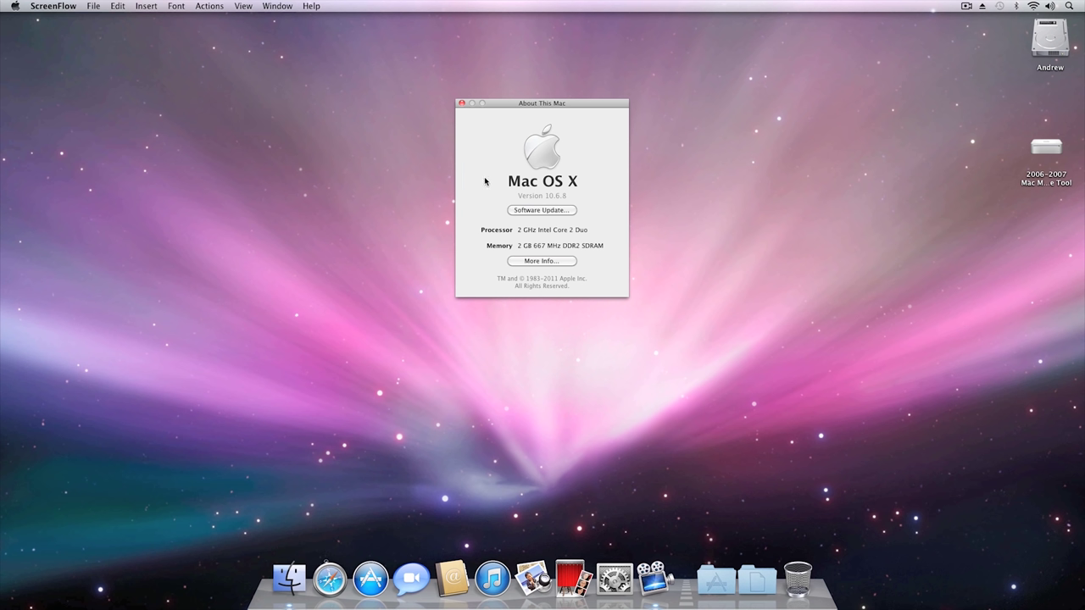
{"action": "left_click", "coordinate": [555, 261]}
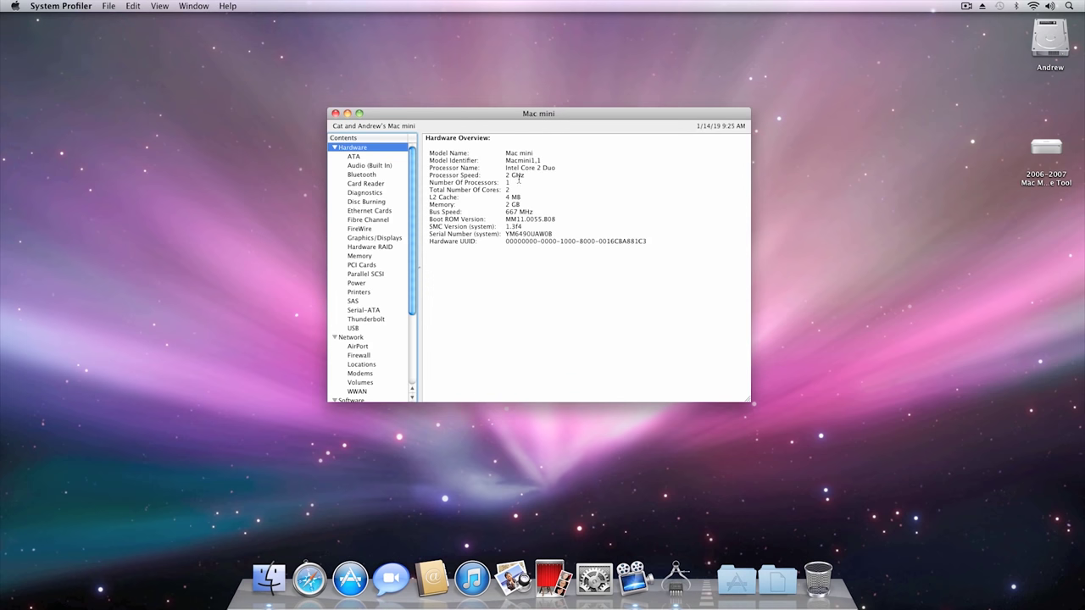
{"action": "left_click", "coordinate": [586, 196]}
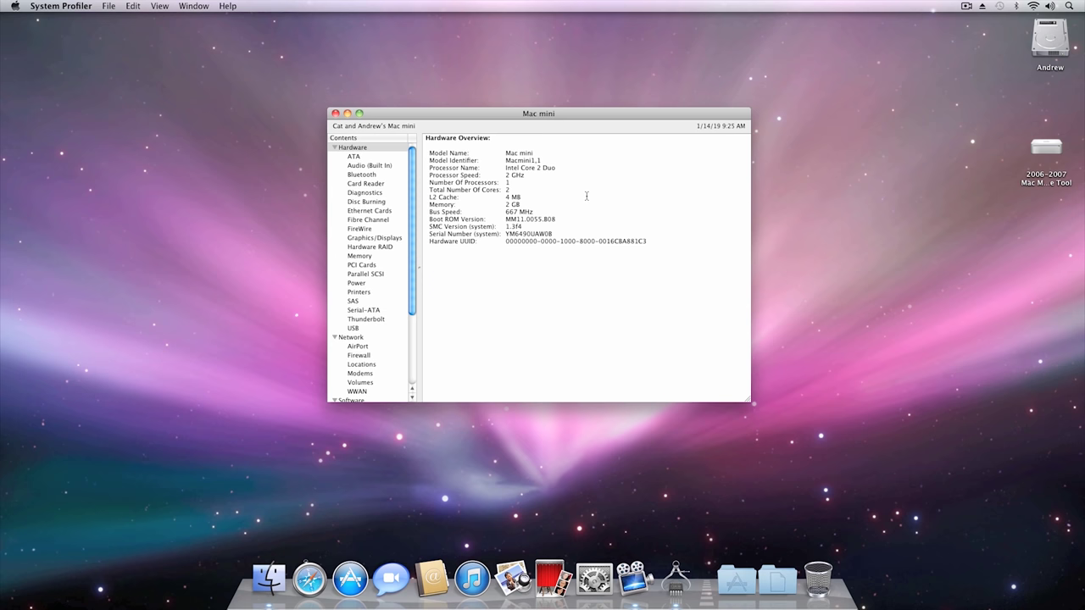
{"action": "left_click", "coordinate": [336, 114]}
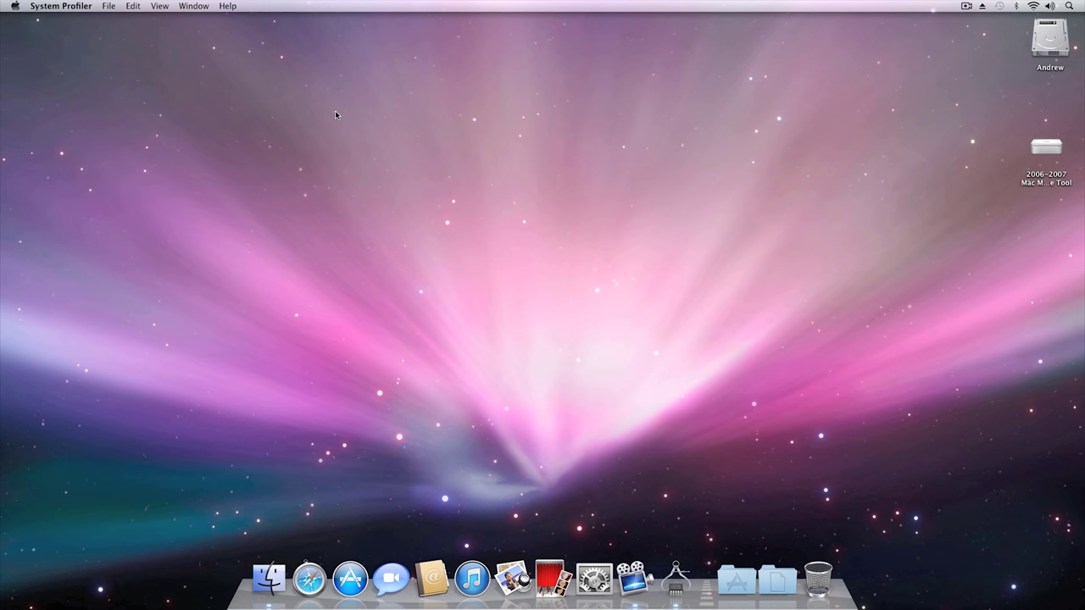
{"action": "left_click", "coordinate": [1047, 152]}
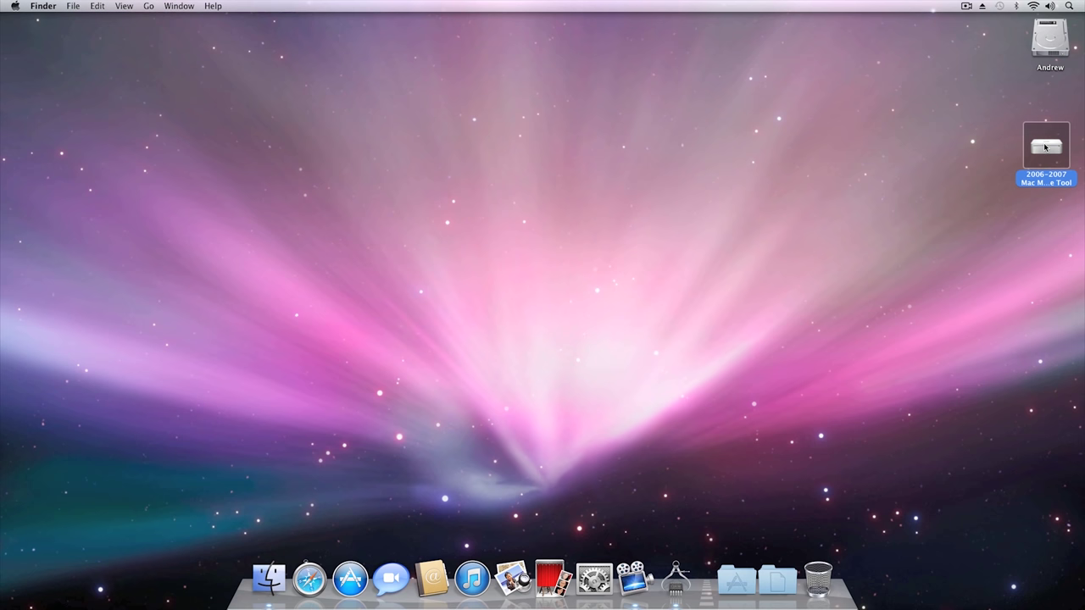
Step: Launch the firmware tool and authorize the 2007 (2,1) firmware upgrade with the admin password
{"action": "double_click", "coordinate": [1045, 147]}
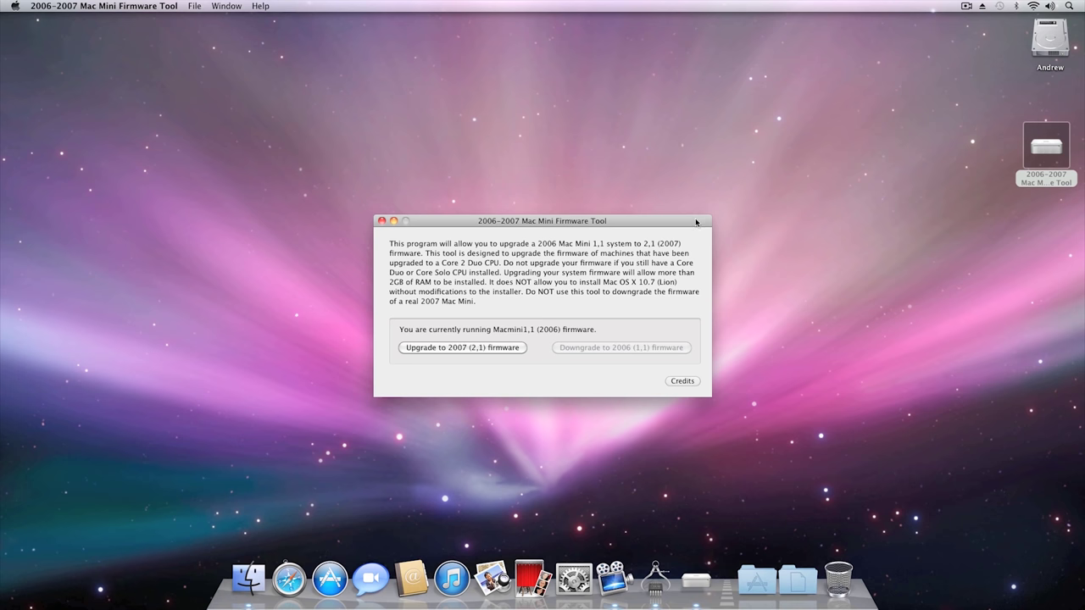
{"action": "left_click_drag", "start_coordinate": [677, 225], "coordinate": [680, 204]}
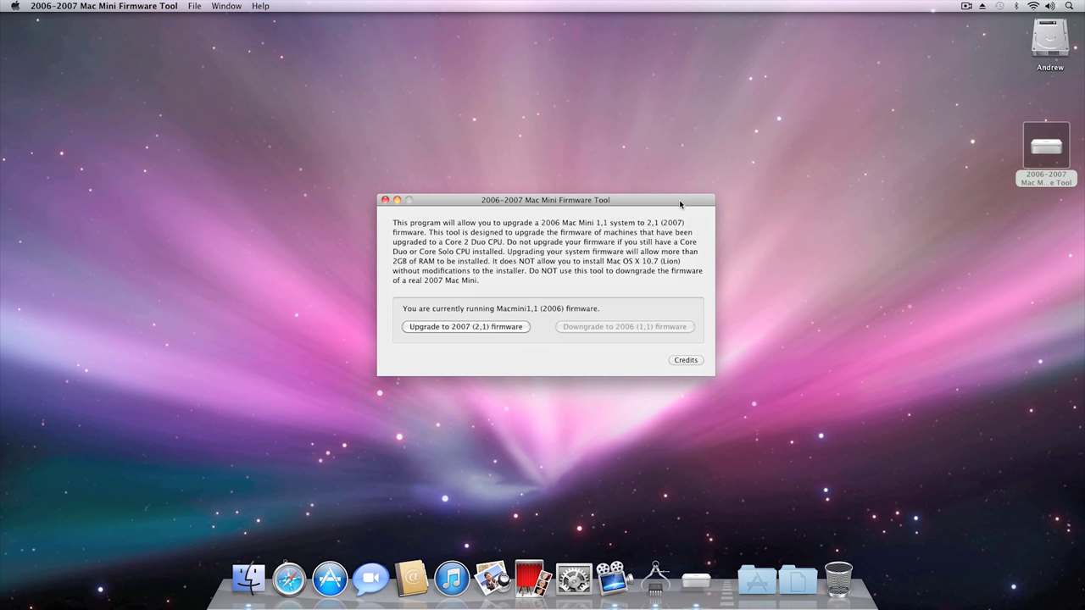
{"action": "left_click", "coordinate": [503, 328]}
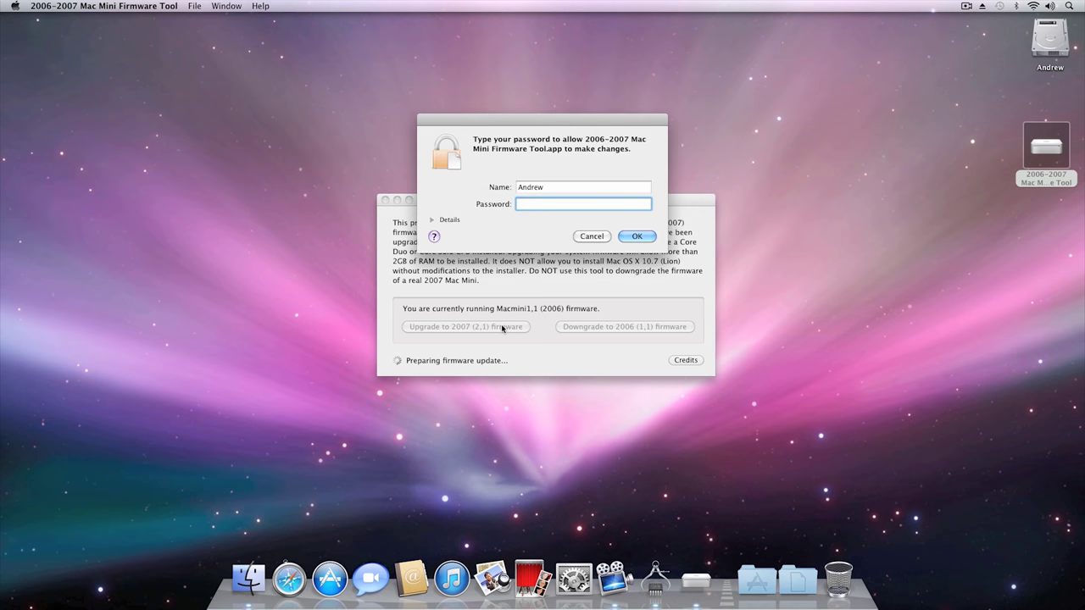
{"action": "type", "text": "•••"}
{"action": "left_click", "coordinate": [635, 237]}
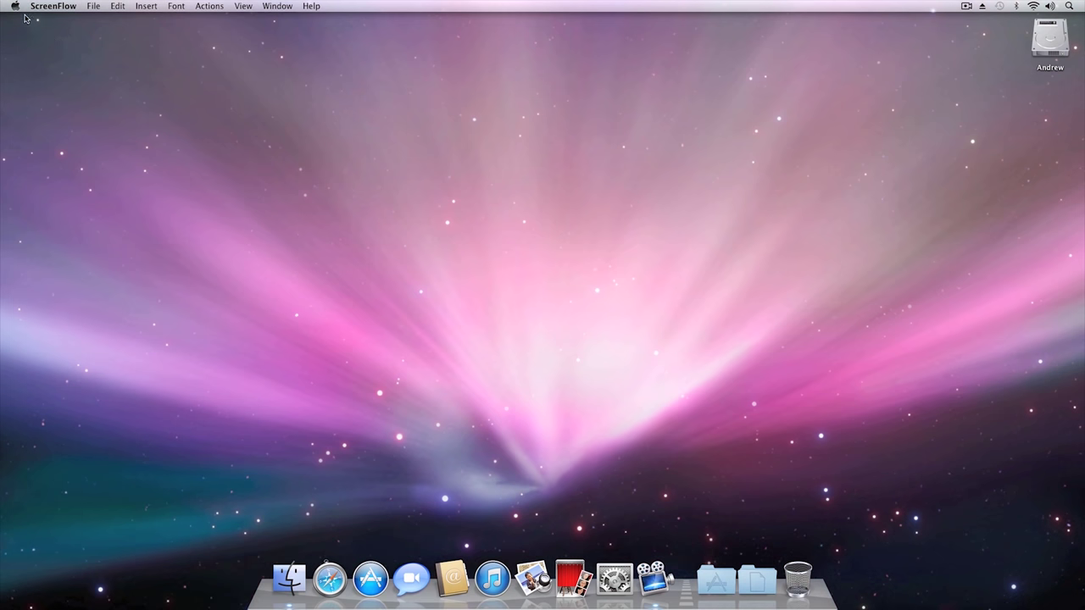
Step: Open System Profiler from About This Mac and highlight the model name and serial number
{"action": "left_click", "coordinate": [13, 7]}
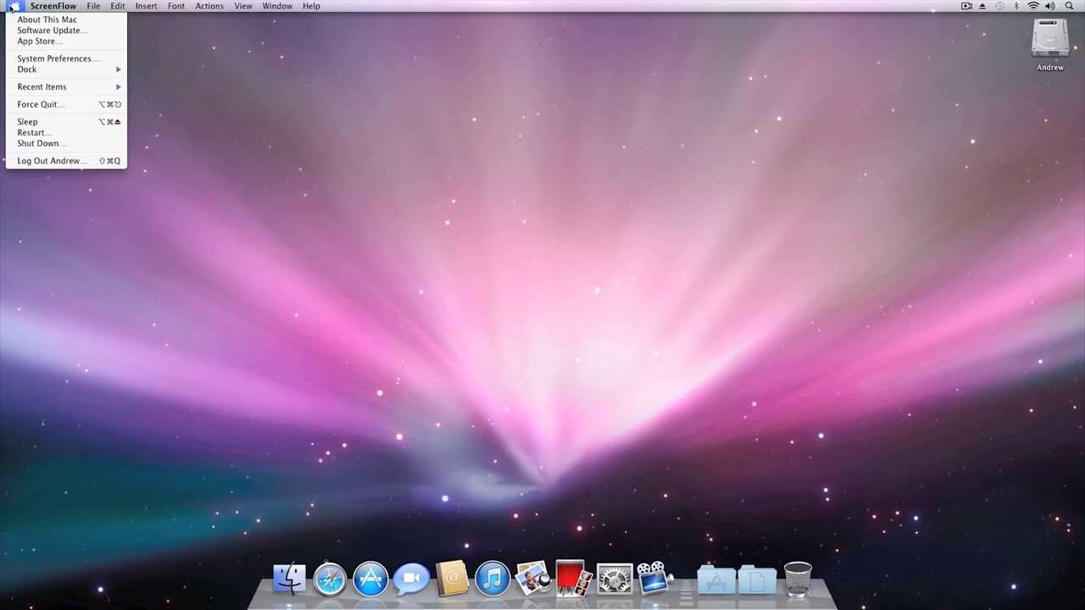
{"action": "left_click", "coordinate": [16, 19]}
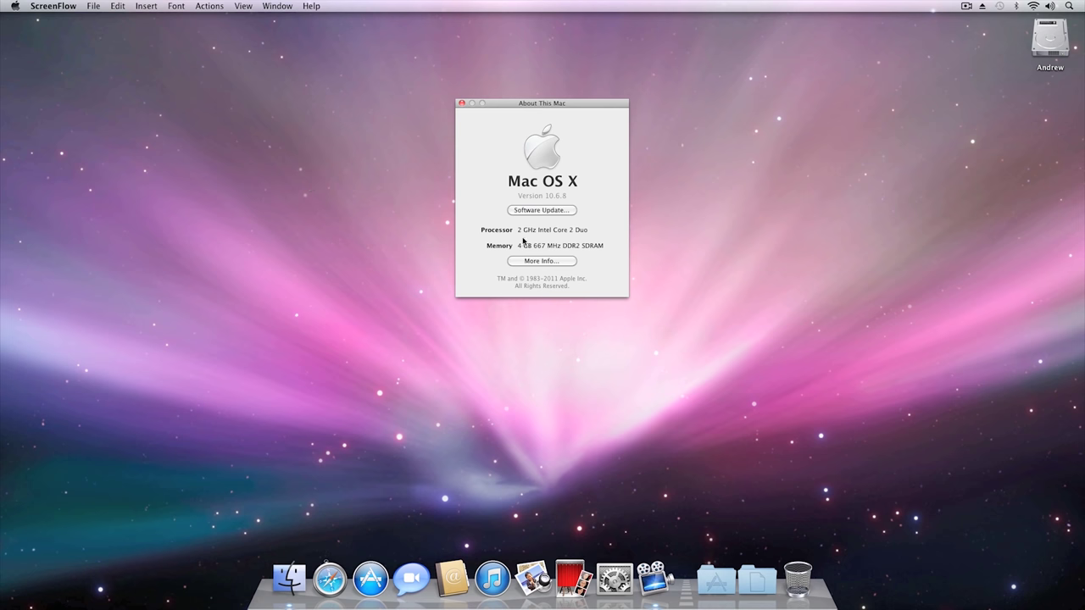
{"action": "left_click", "coordinate": [539, 261]}
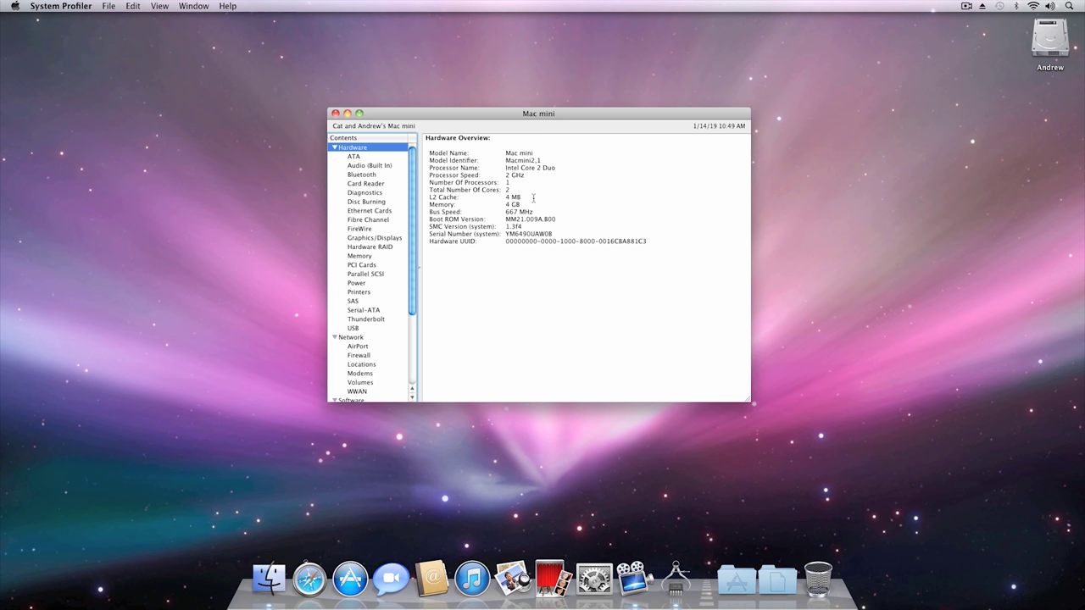
{"action": "left_click_drag", "start_coordinate": [503, 154], "coordinate": [539, 161]}
{"action": "left_click_drag", "start_coordinate": [503, 237], "coordinate": [553, 236]}
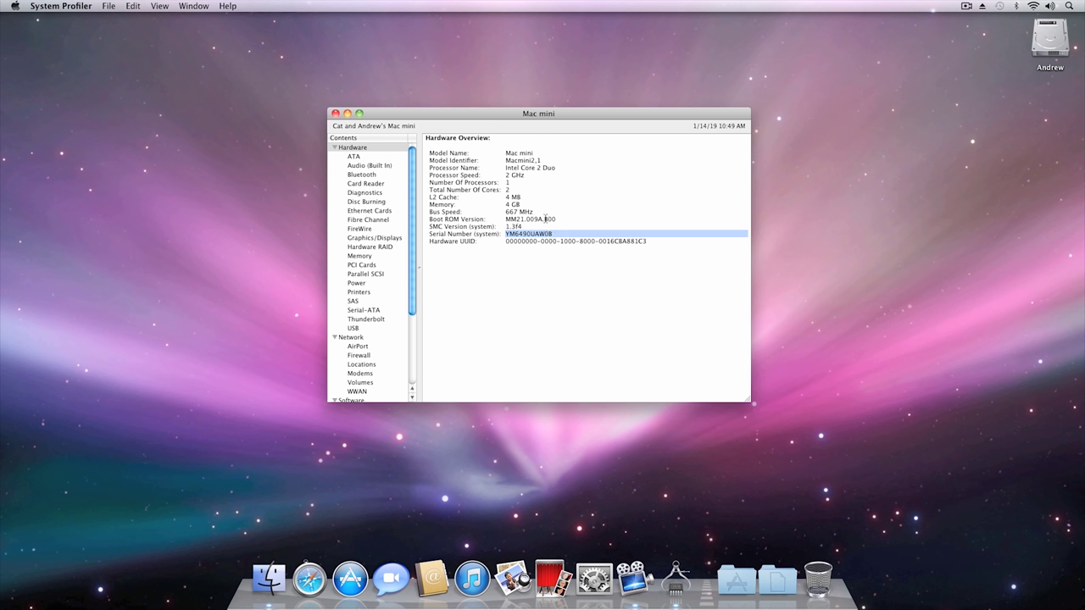
{"action": "left_click", "coordinate": [505, 206]}
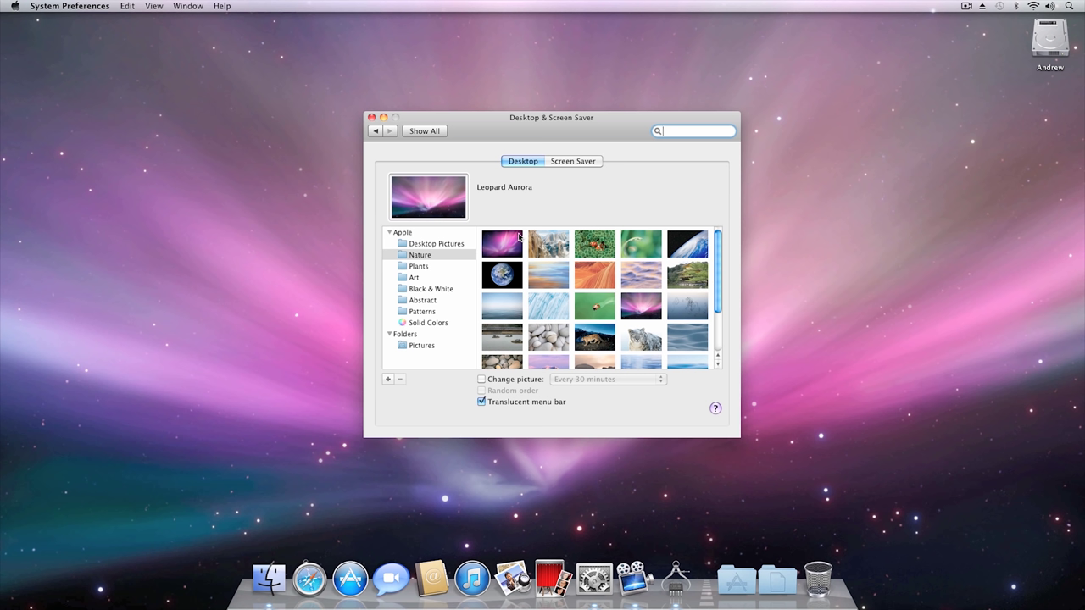
Step: Try Cirques, Clown Fish, Dew Drop, Earth Horizon, Pond Reeds, Snowy Hills and Snow Leopard, returning to Leopard Aurora
{"action": "left_click", "coordinate": [542, 246]}
{"action": "left_click", "coordinate": [586, 245]}
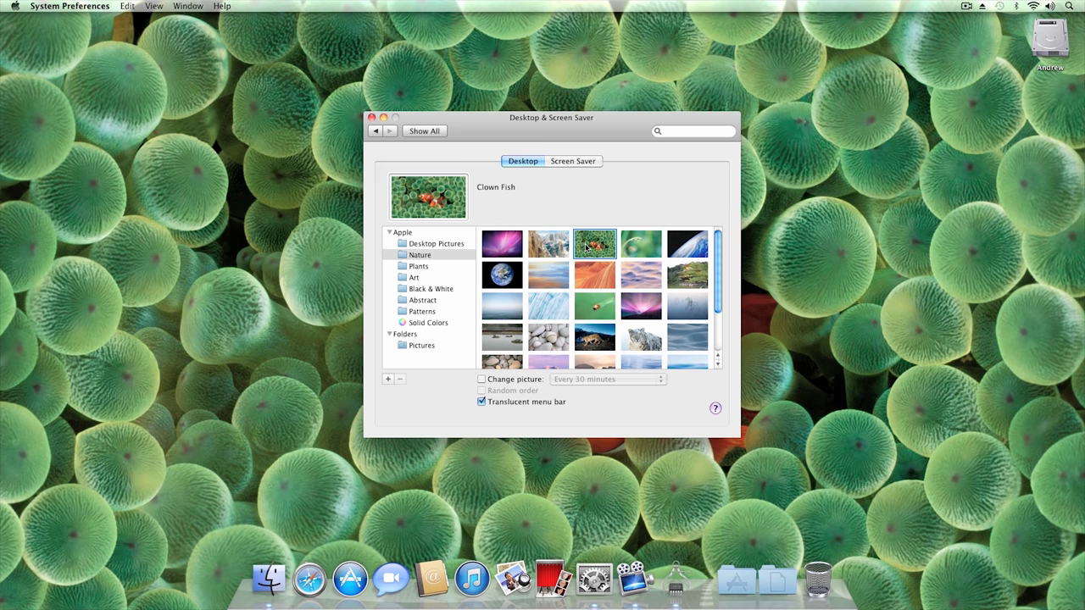
{"action": "left_click", "coordinate": [627, 247]}
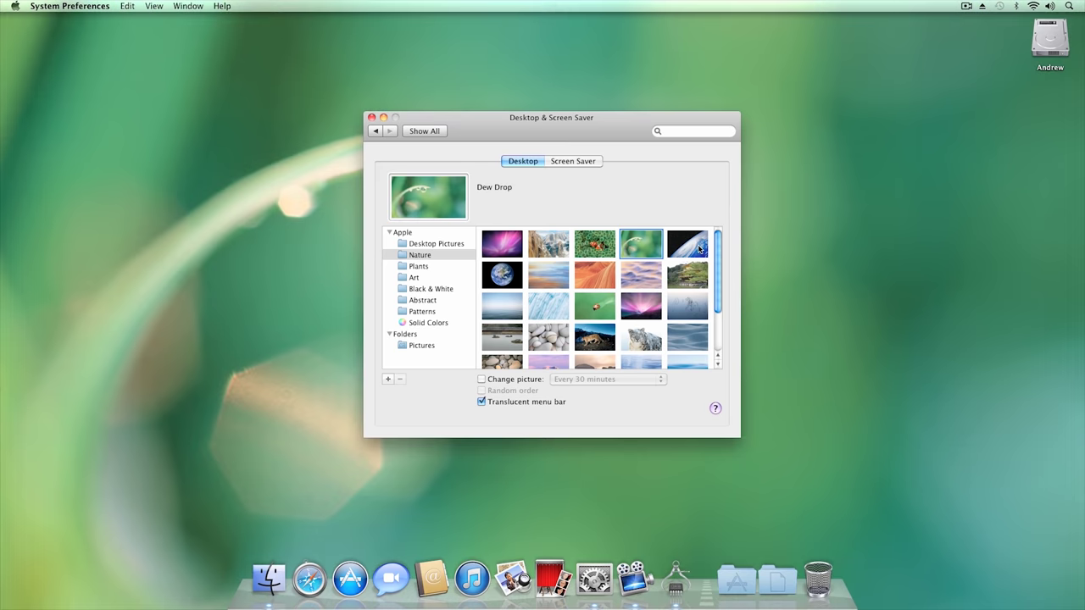
{"action": "left_click", "coordinate": [700, 249]}
{"action": "left_click", "coordinate": [696, 303]}
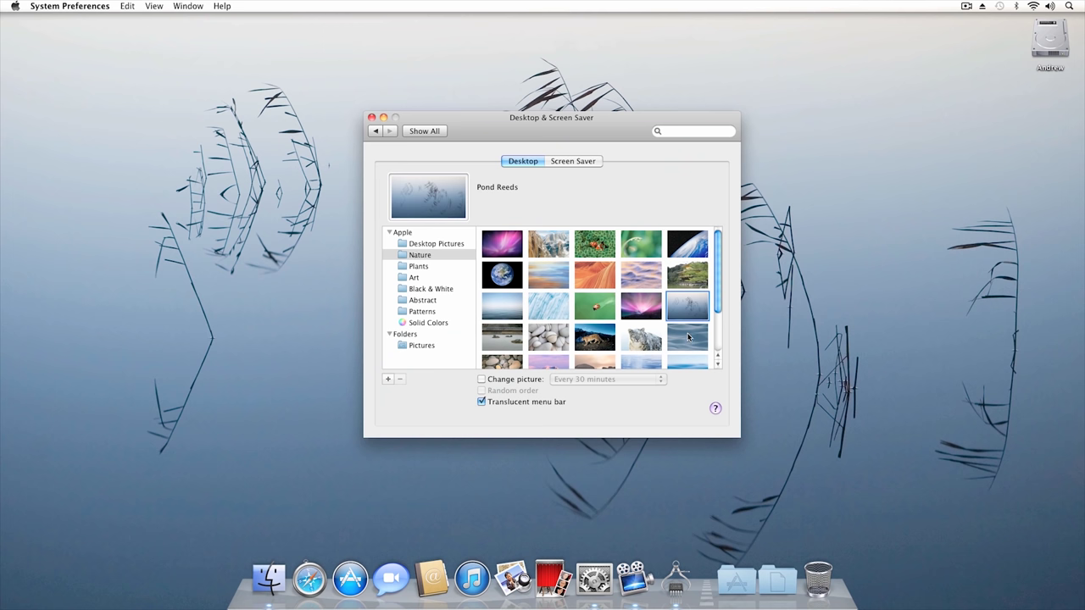
{"action": "left_click", "coordinate": [688, 338]}
{"action": "left_click", "coordinate": [649, 342]}
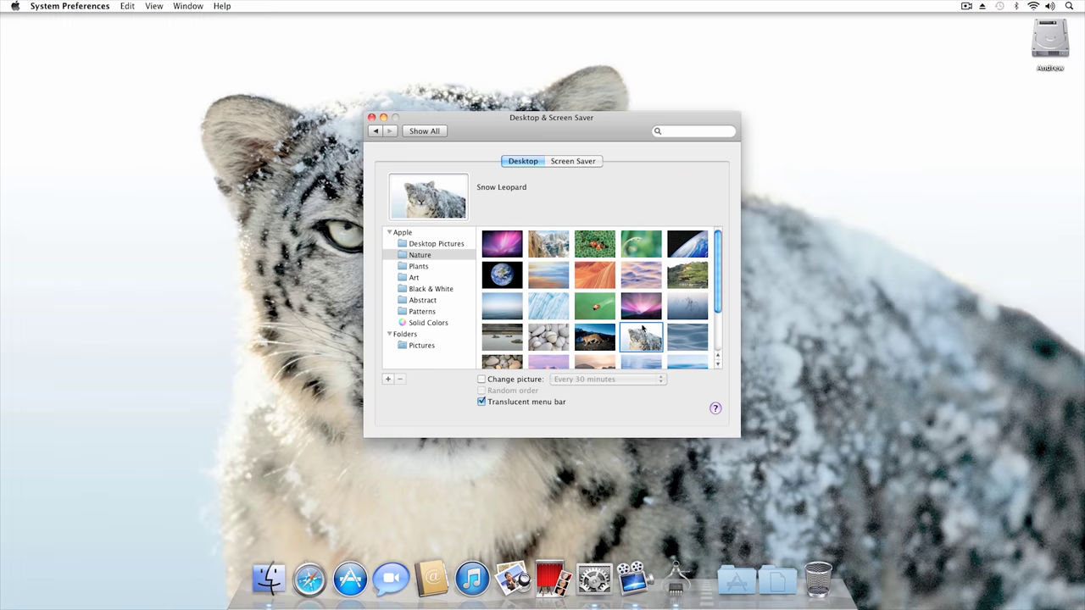
{"action": "left_click", "coordinate": [644, 302]}
Step: Try Tahoe, Summit, Pebbles and Snow Leopard Prowl, then settle on Leopard Aurora
{"action": "scroll", "coordinate": [613, 312], "scroll_direction": "down", "scroll_amount": 3}
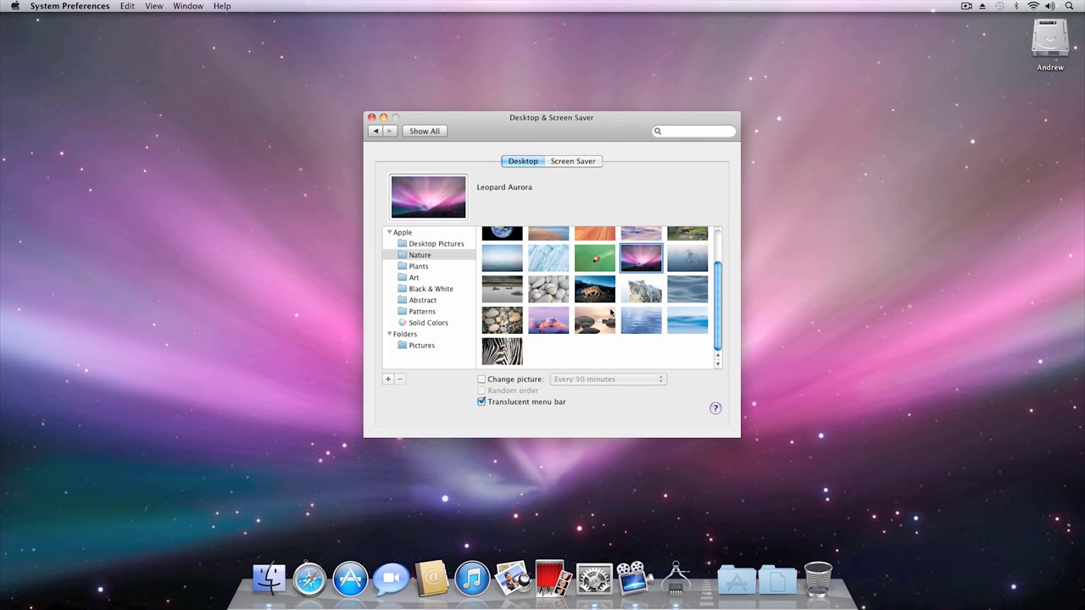
{"action": "left_click", "coordinate": [601, 327]}
{"action": "left_click", "coordinate": [549, 322]}
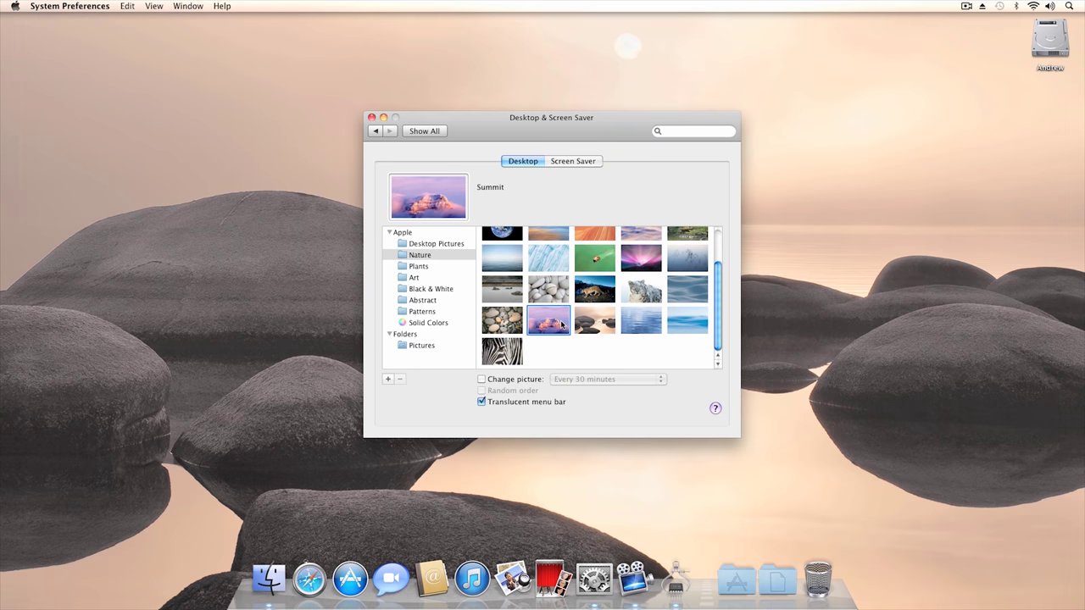
{"action": "left_click", "coordinate": [548, 290]}
{"action": "left_click", "coordinate": [596, 291]}
{"action": "scroll", "coordinate": [619, 301], "scroll_direction": "up", "scroll_amount": 2}
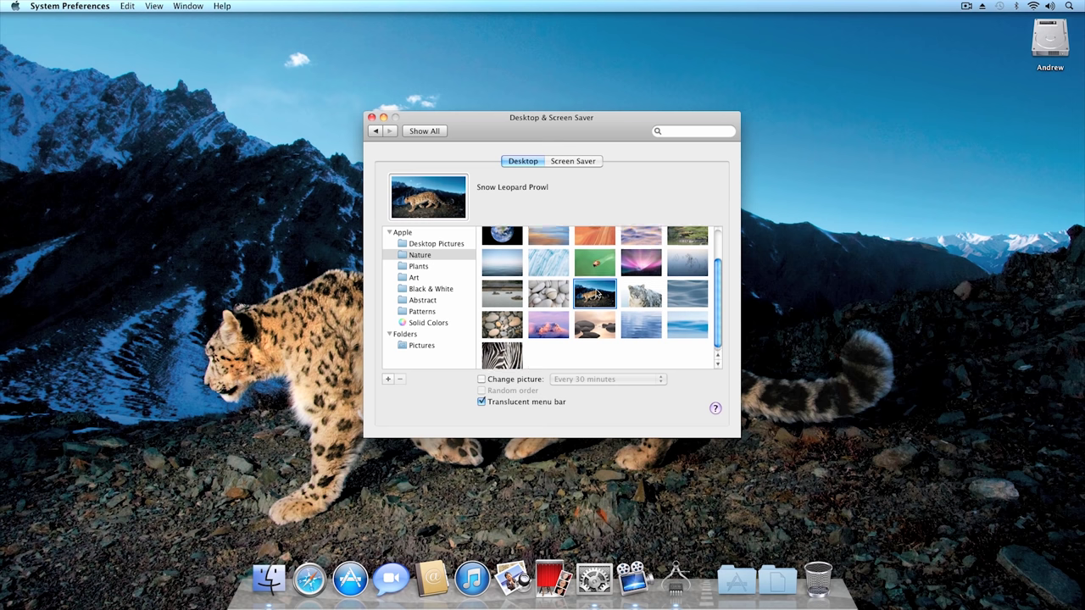
{"action": "left_click", "coordinate": [644, 306]}
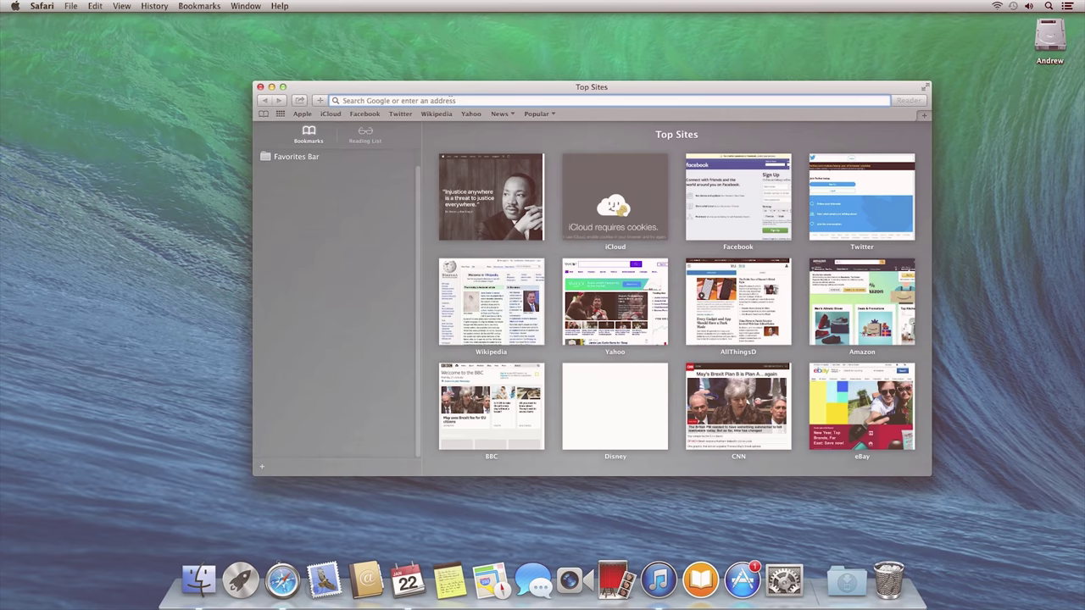
Step: Load google.com, then type 'cat' and open the YouTube channel suggested from history
{"action": "type", "text": "google.com"}
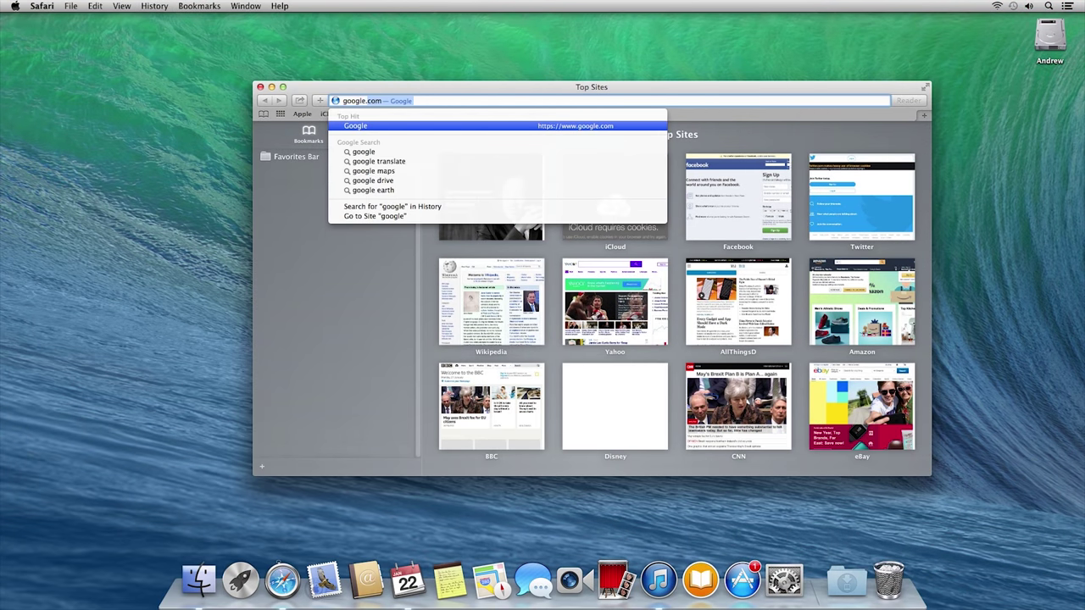
{"action": "key", "text": "Return"}
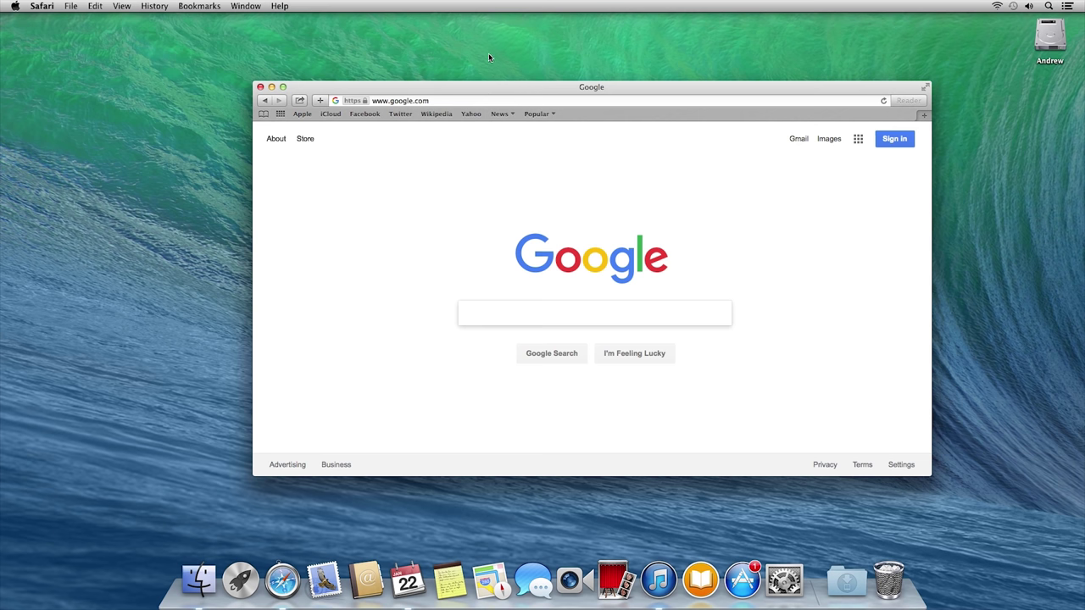
{"action": "left_click", "coordinate": [447, 98]}
{"action": "type", "text": "cat"}
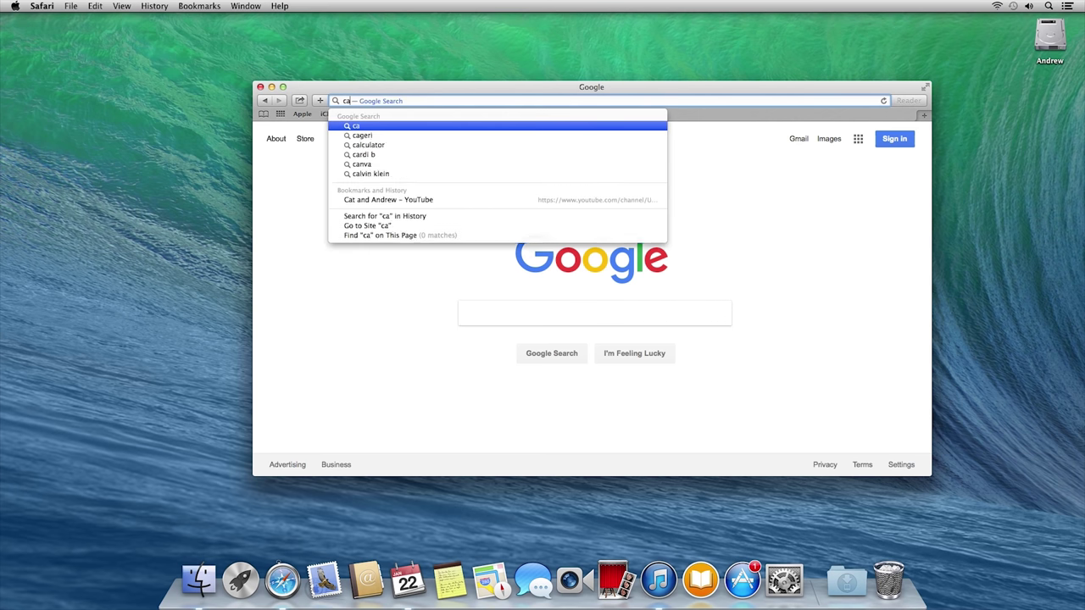
{"action": "left_click", "coordinate": [437, 190]}
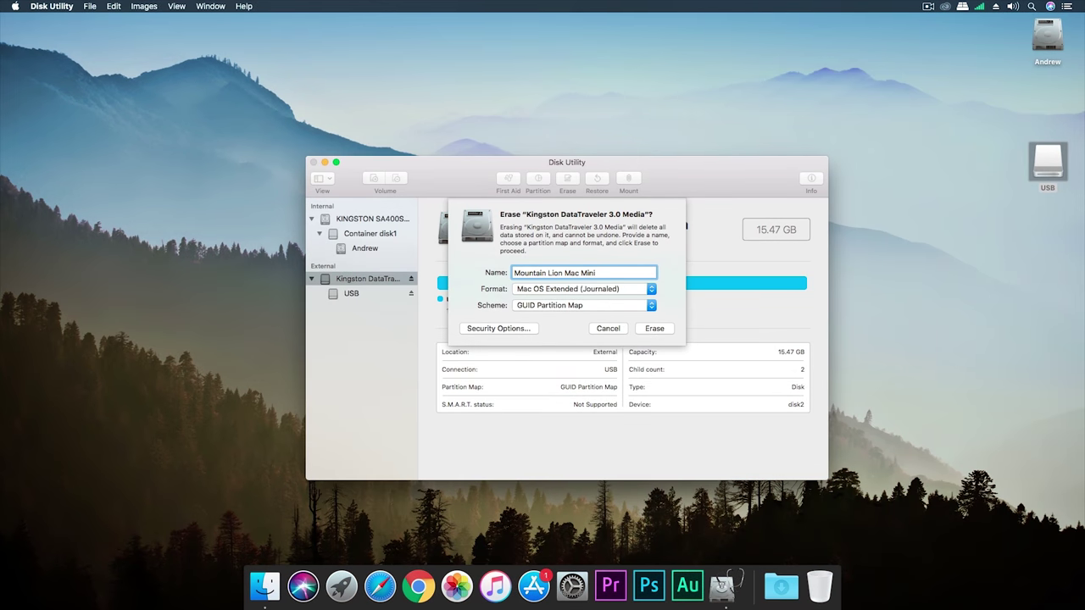
Step: Confirm Mac OS Extended (Journaled) and GUID Partition Map, then erase the Kingston USB stick
{"action": "left_click", "coordinate": [572, 289]}
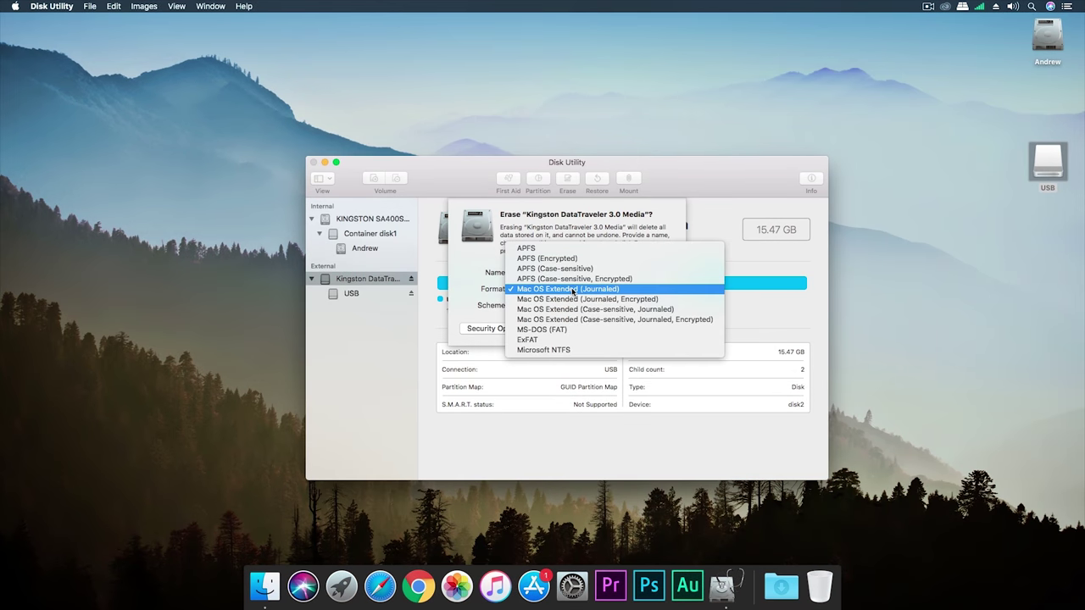
{"action": "left_click", "coordinate": [573, 290]}
{"action": "left_click", "coordinate": [573, 306]}
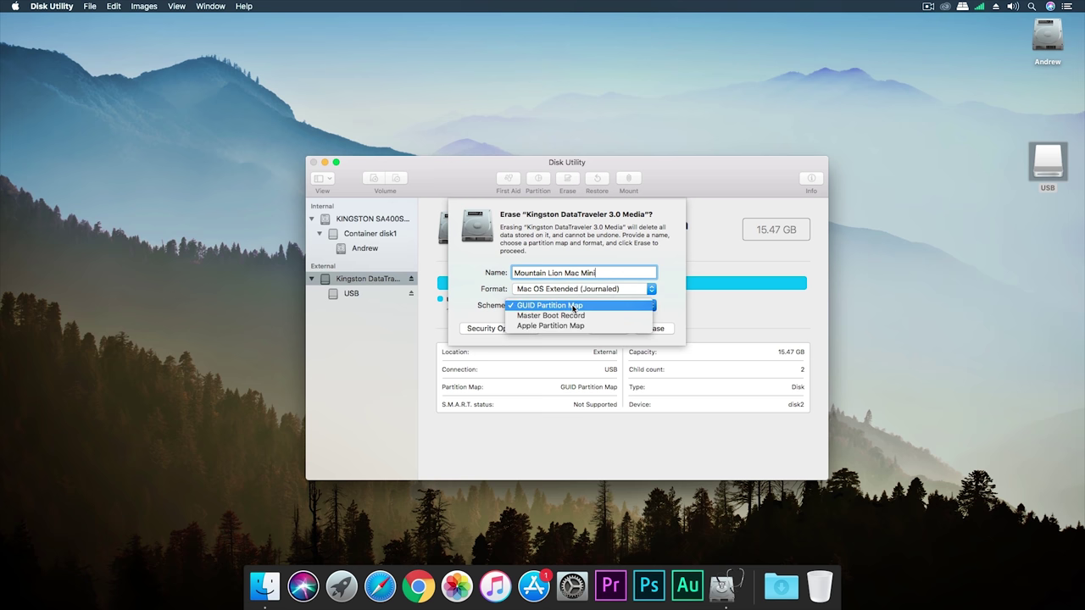
{"action": "left_click", "coordinate": [573, 307]}
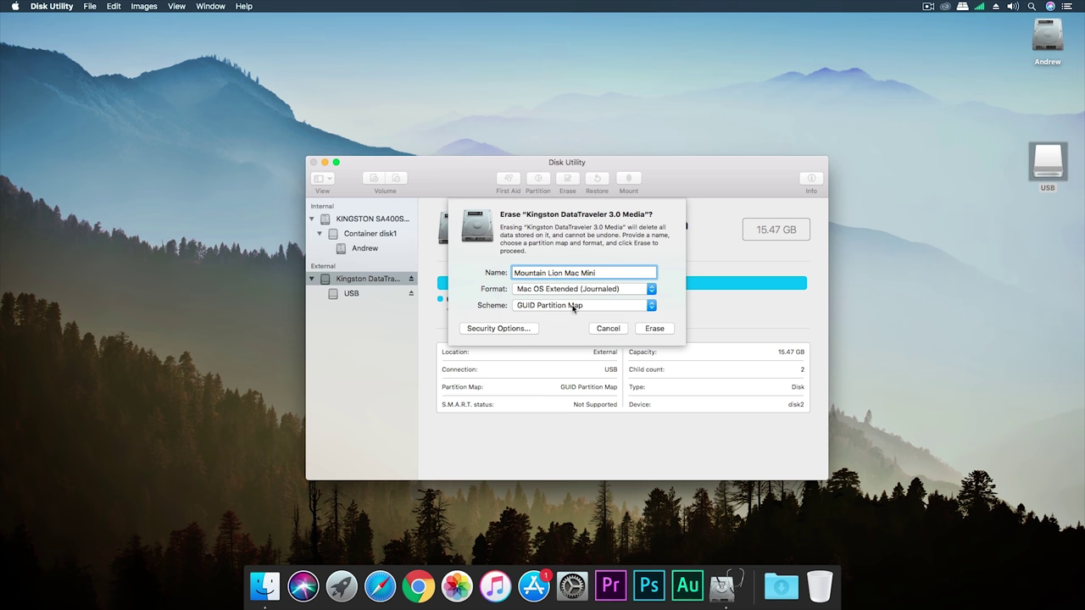
{"action": "left_click", "coordinate": [655, 330]}
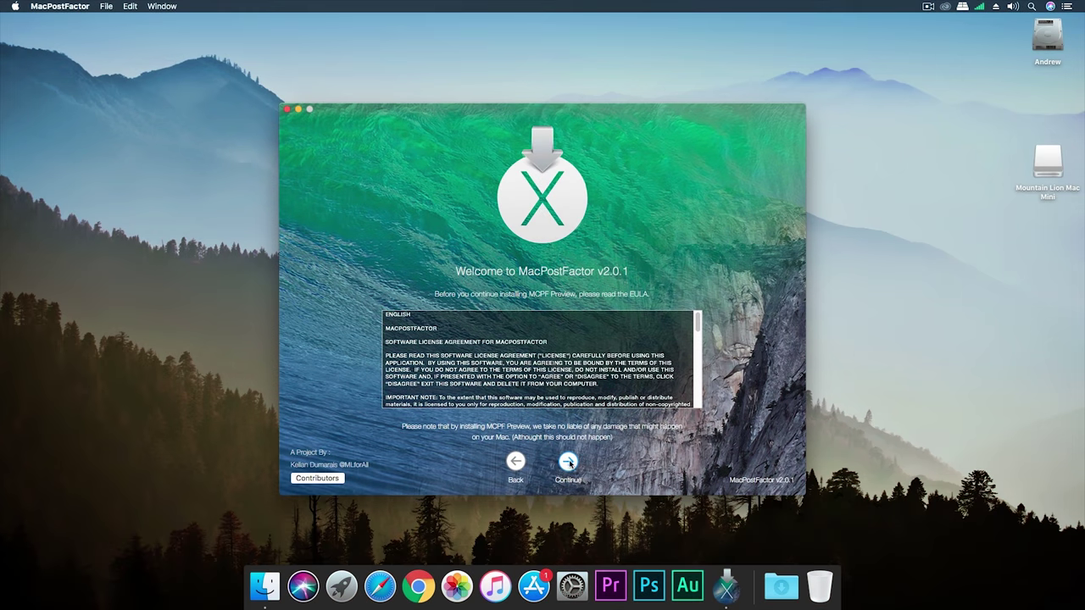
Step: Accept the license, target the external Mountain Lion Mac Mini drive, and choose OS X Mountain Lion
{"action": "left_click", "coordinate": [568, 462]}
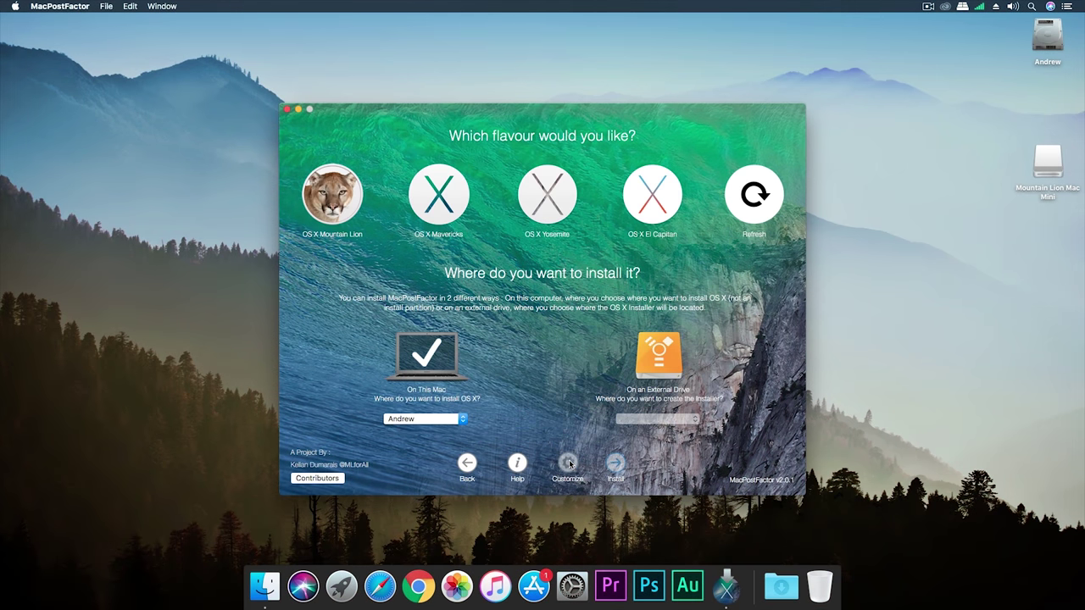
{"action": "left_click", "coordinate": [668, 360]}
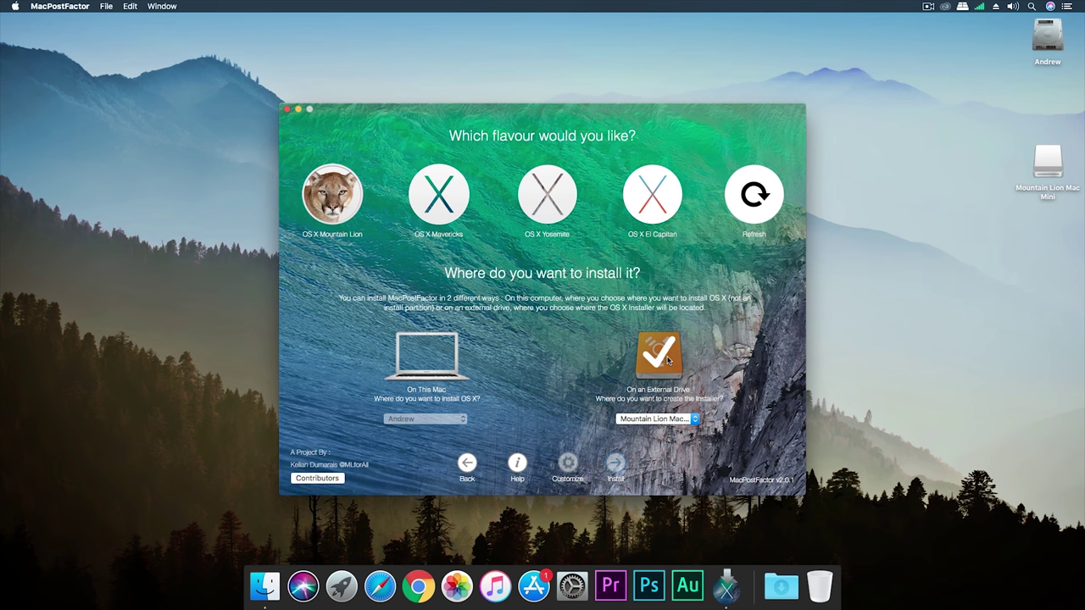
{"action": "left_click", "coordinate": [669, 419]}
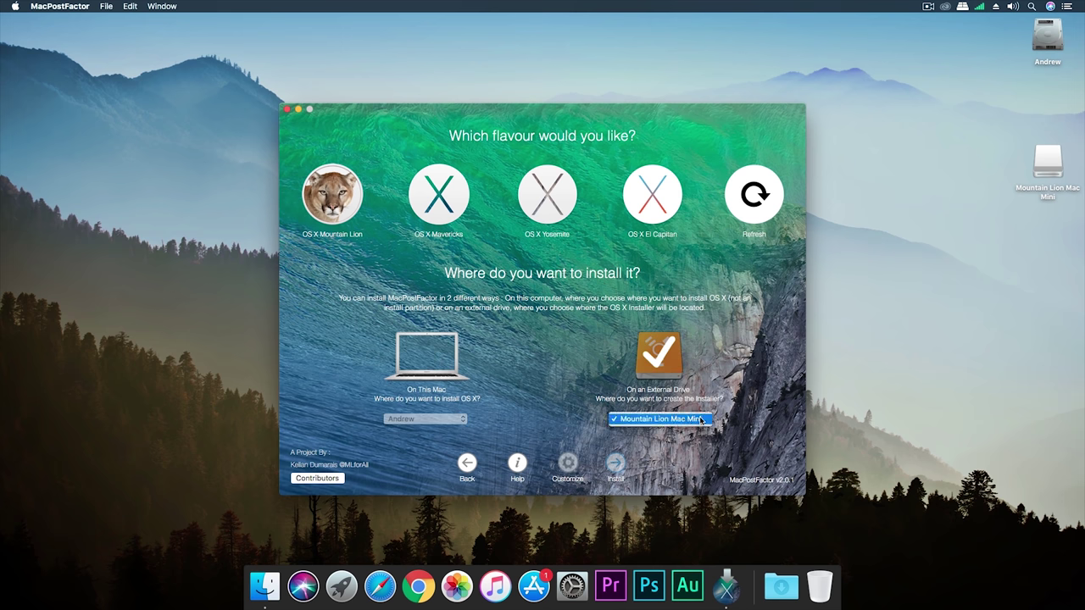
{"action": "left_click", "coordinate": [701, 419]}
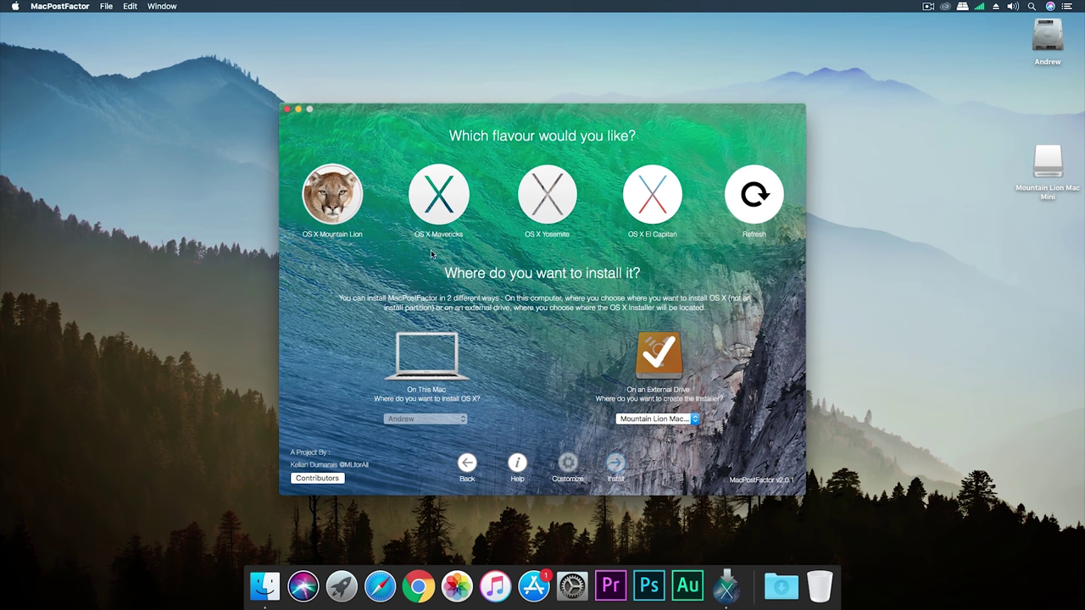
{"action": "left_click", "coordinate": [322, 200]}
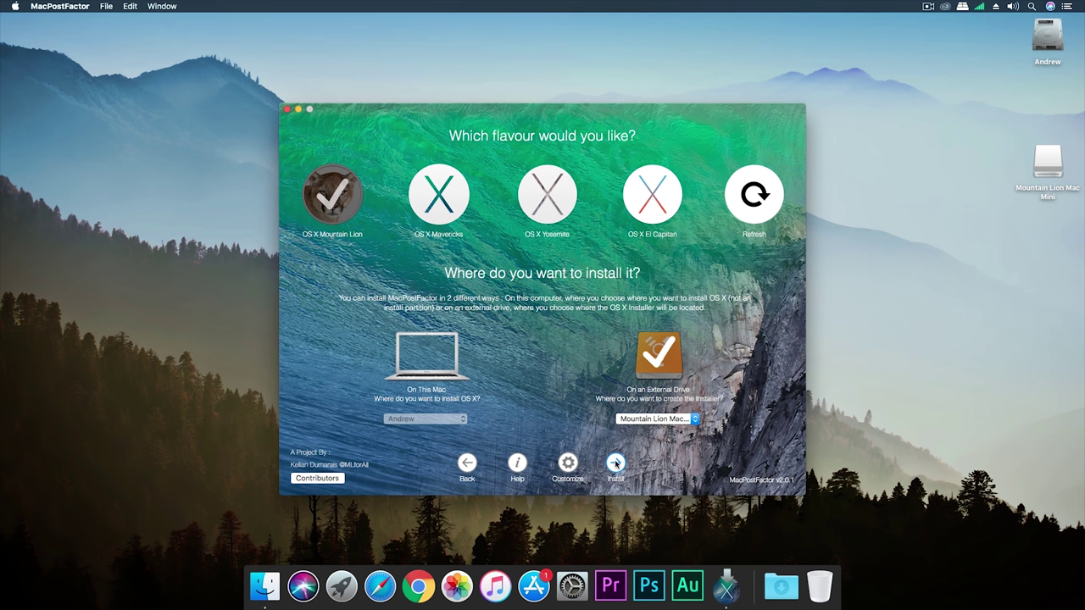
{"action": "left_click", "coordinate": [568, 463]}
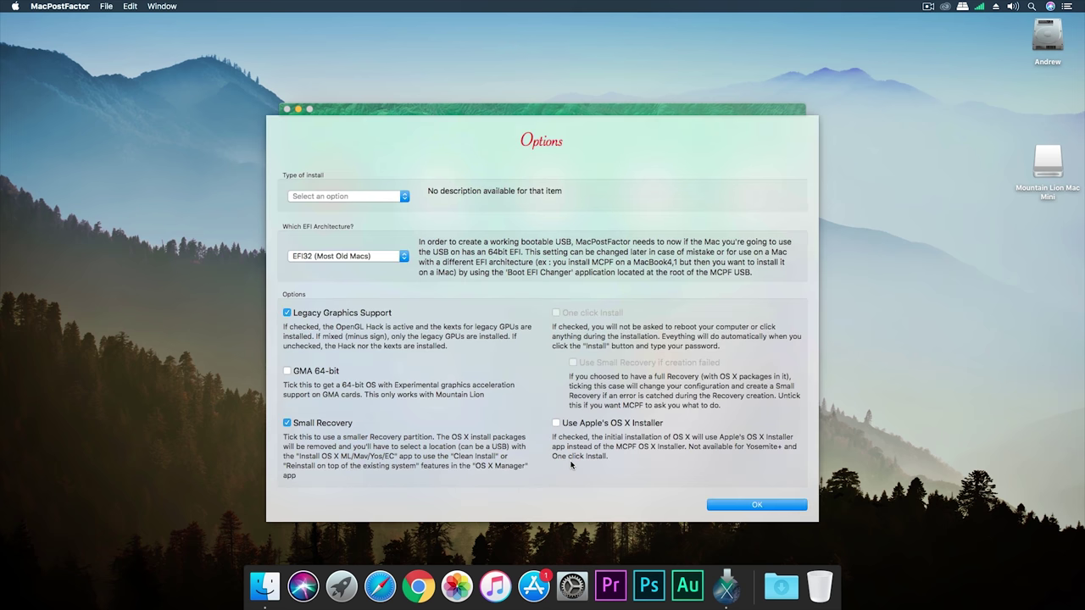
Step: Choose Clean Install with EFI32 (Most Old Macs), enable GMA 64-bit despite the warning, and apply
{"action": "left_click", "coordinate": [400, 199]}
{"action": "left_click", "coordinate": [398, 205]}
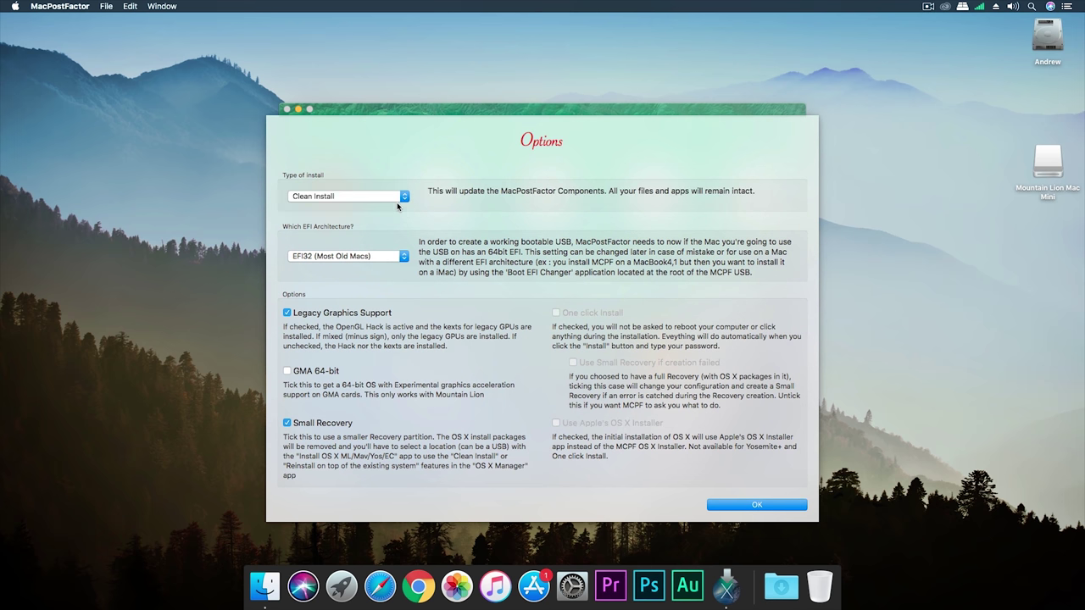
{"action": "left_click", "coordinate": [396, 257]}
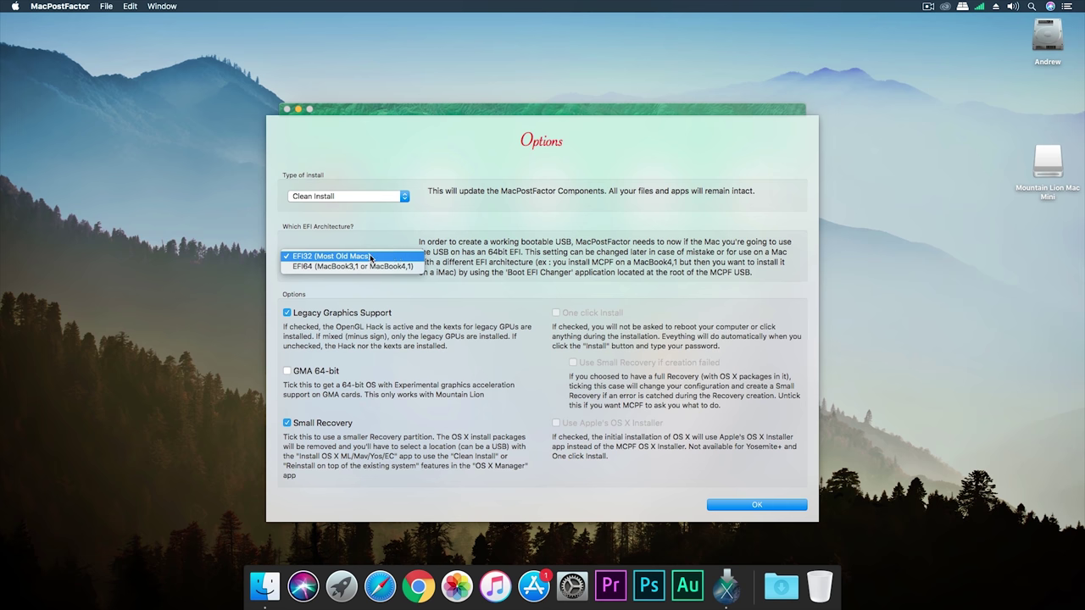
{"action": "left_click", "coordinate": [396, 257]}
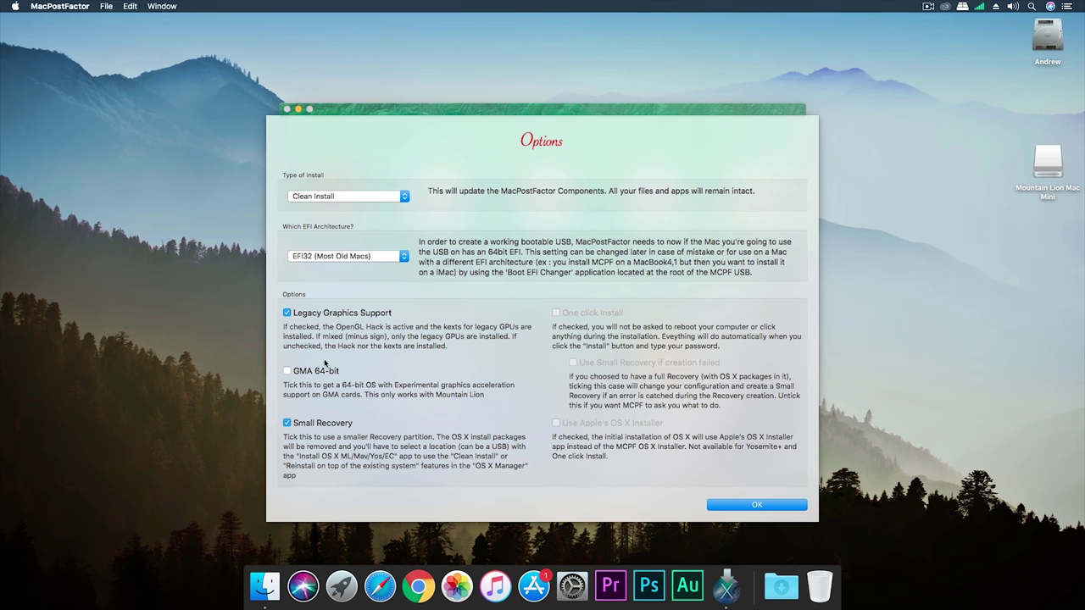
{"action": "left_click", "coordinate": [287, 372]}
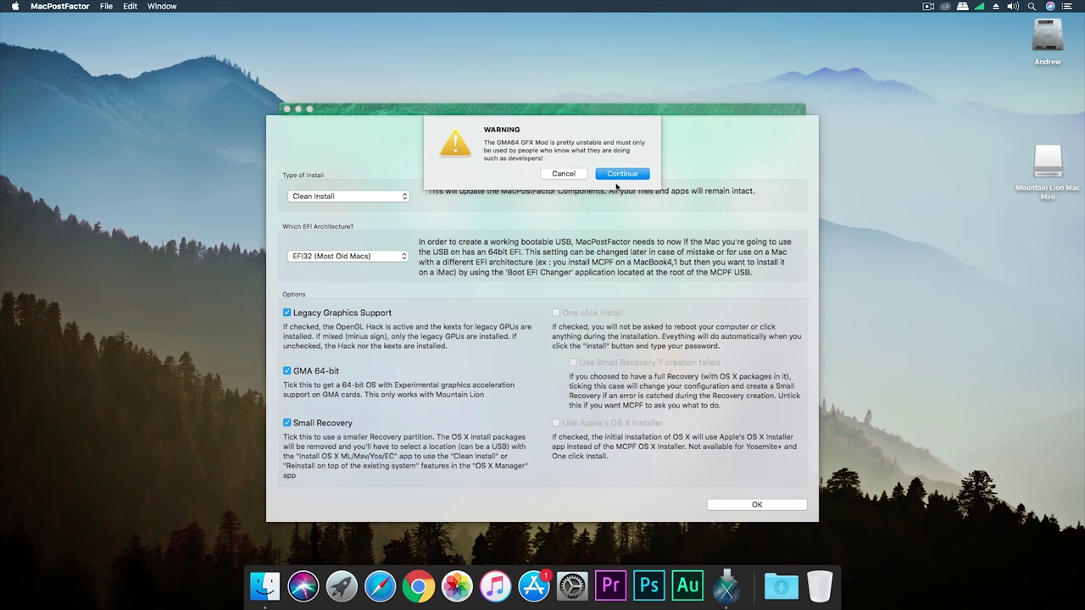
{"action": "left_click", "coordinate": [622, 174]}
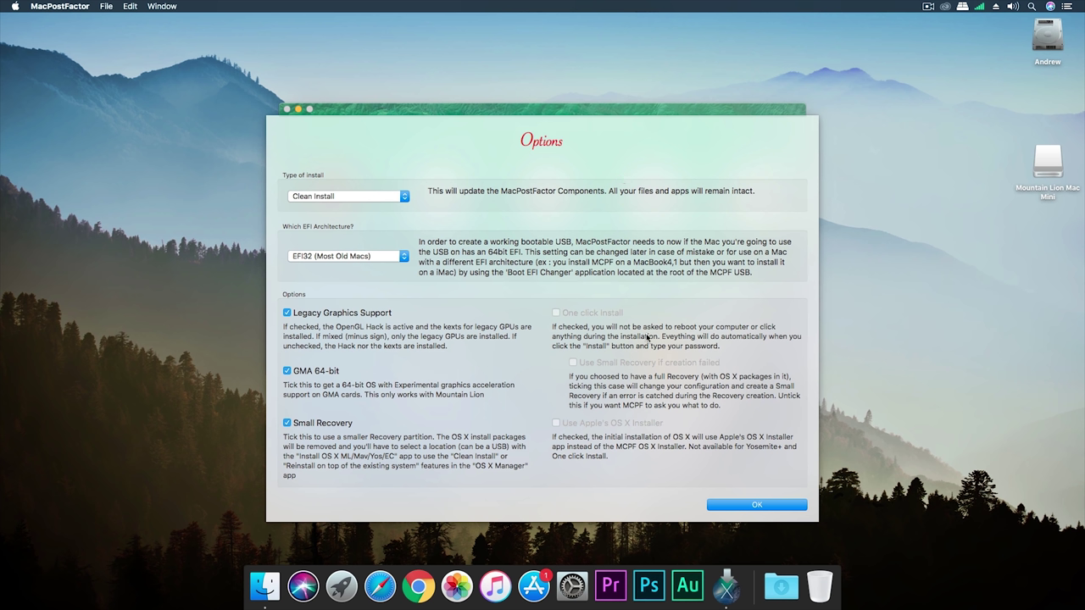
{"action": "left_click", "coordinate": [754, 505]}
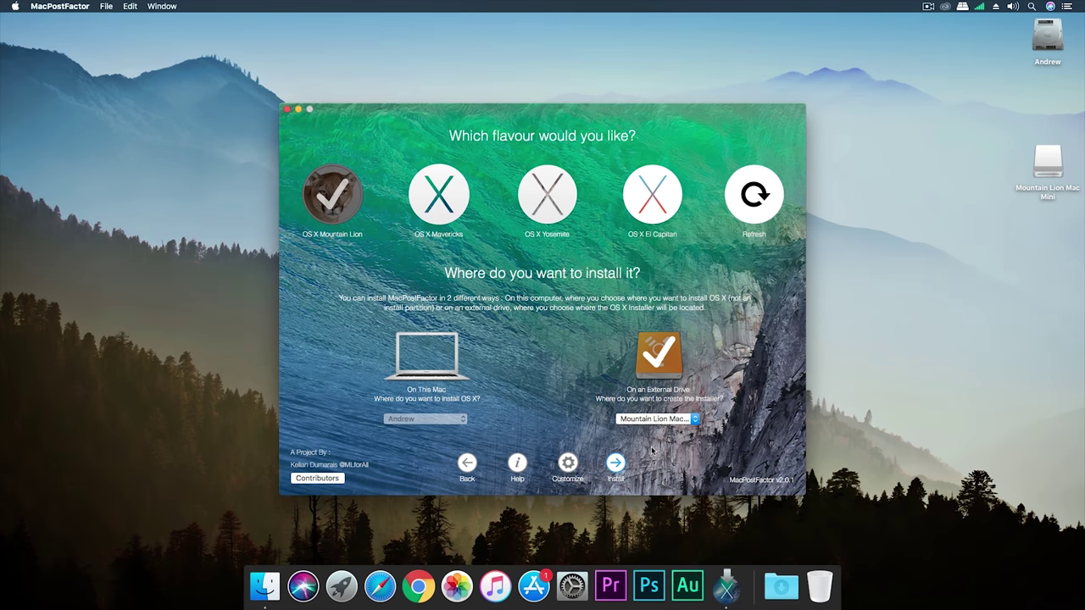
Step: Start the install onto the USB drive, confirm erasing it, and authorize with the admin password
{"action": "left_click", "coordinate": [616, 464]}
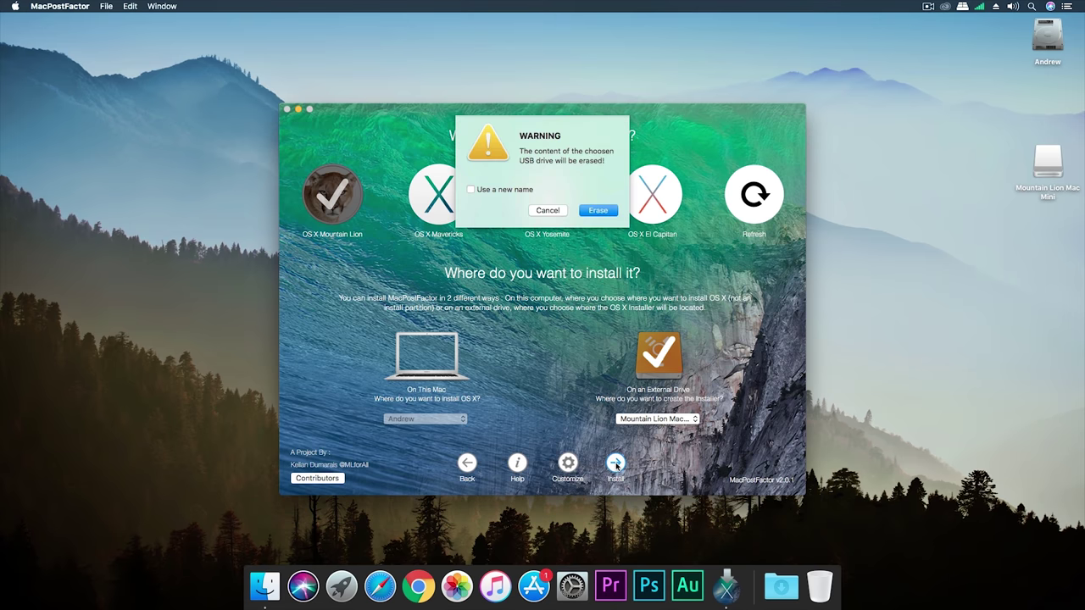
{"action": "left_click", "coordinate": [599, 211]}
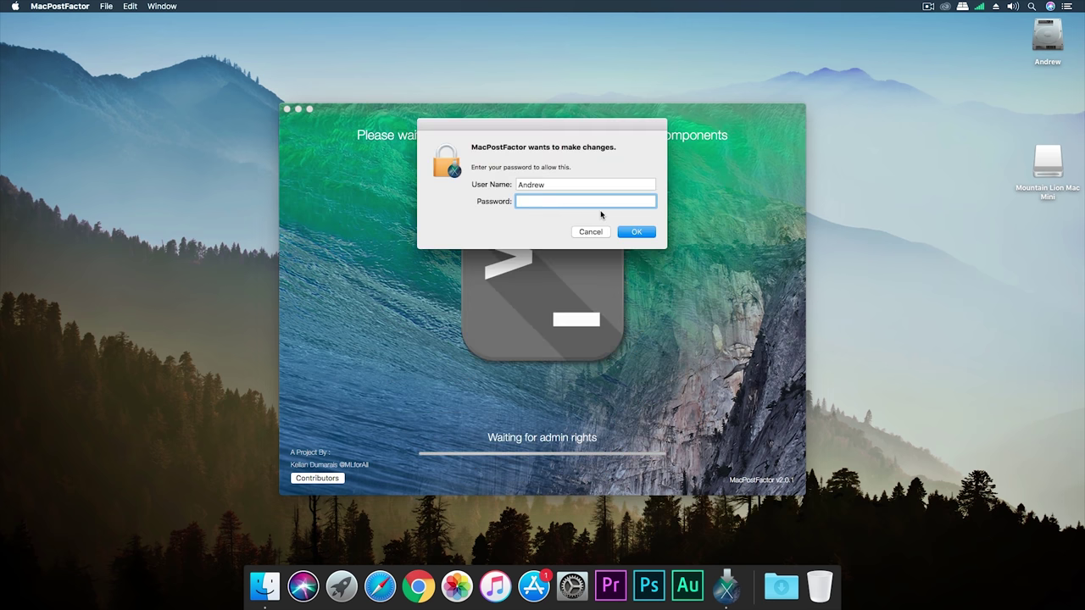
{"action": "type", "text": "•••"}
{"action": "key", "text": "Return"}
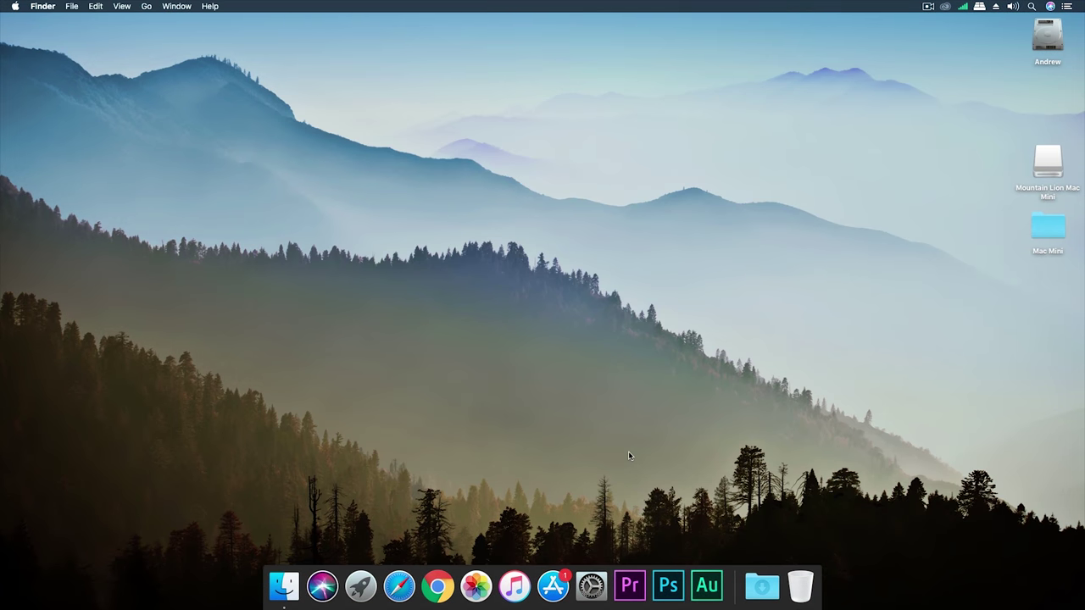
Step: Copy the Mac Mini kext folder onto the Mountain Lion Mac Mini drive
{"action": "double_click", "coordinate": [1049, 161]}
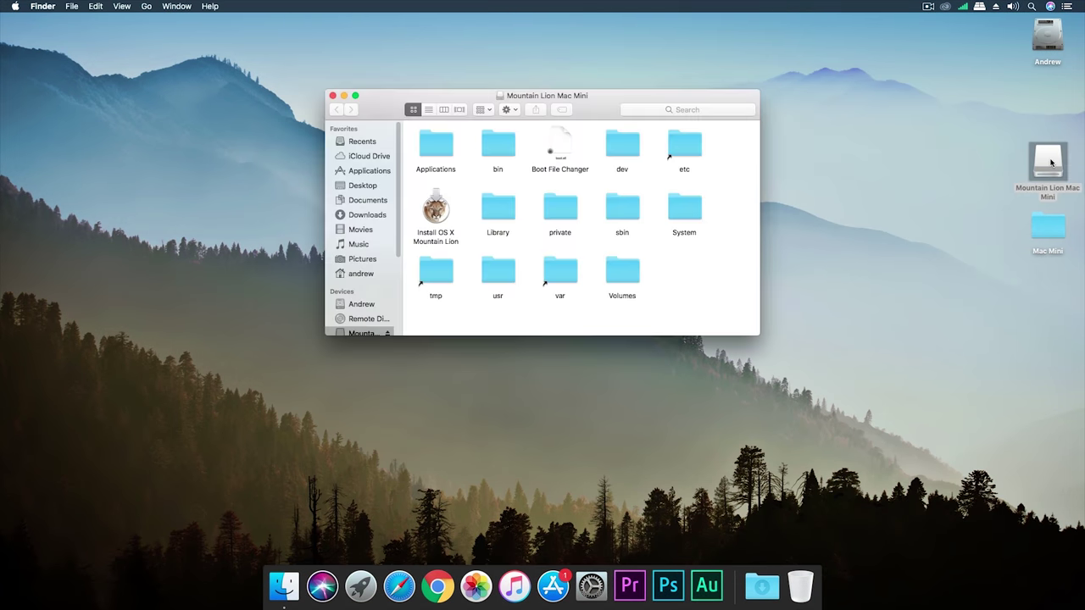
{"action": "left_click_drag", "start_coordinate": [716, 99], "coordinate": [448, 140]}
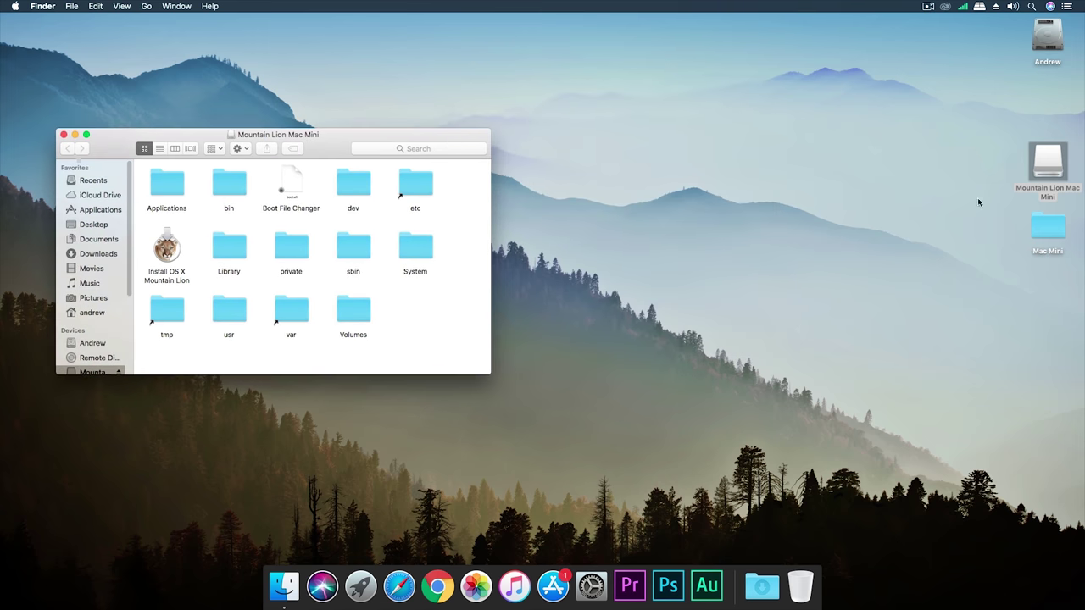
{"action": "double_click", "coordinate": [1046, 227]}
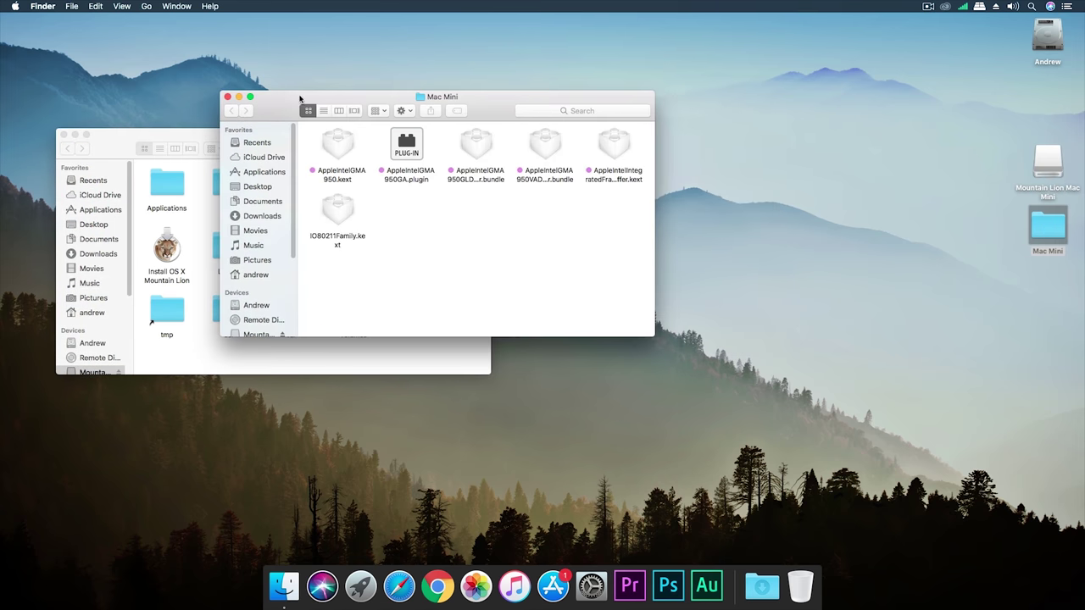
{"action": "left_click_drag", "start_coordinate": [300, 99], "coordinate": [610, 138]}
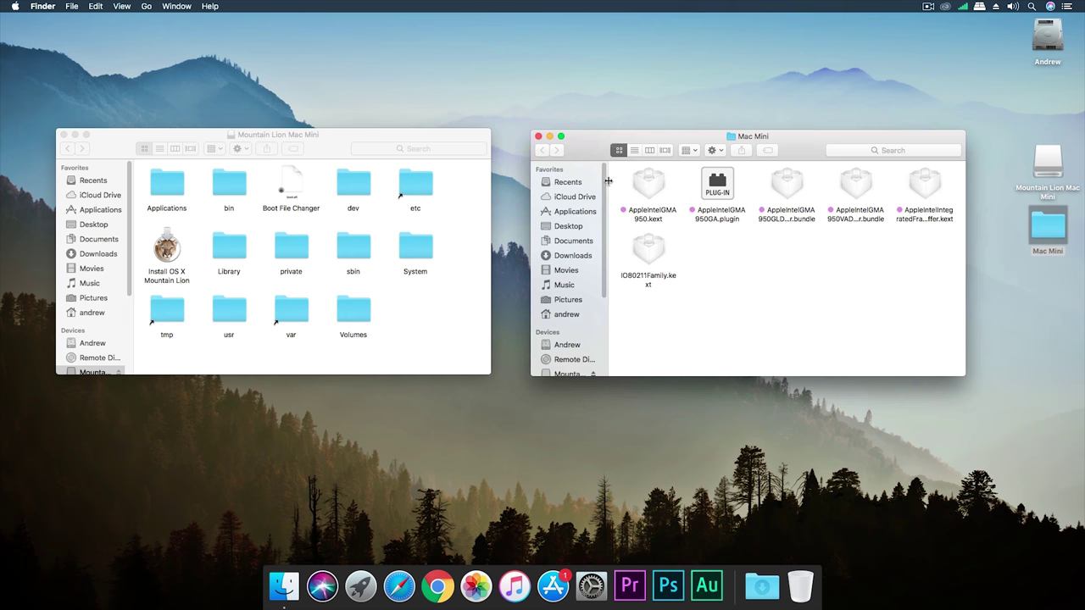
{"action": "left_click", "coordinate": [538, 137]}
{"action": "left_click_drag", "start_coordinate": [1046, 225], "coordinate": [415, 310]}
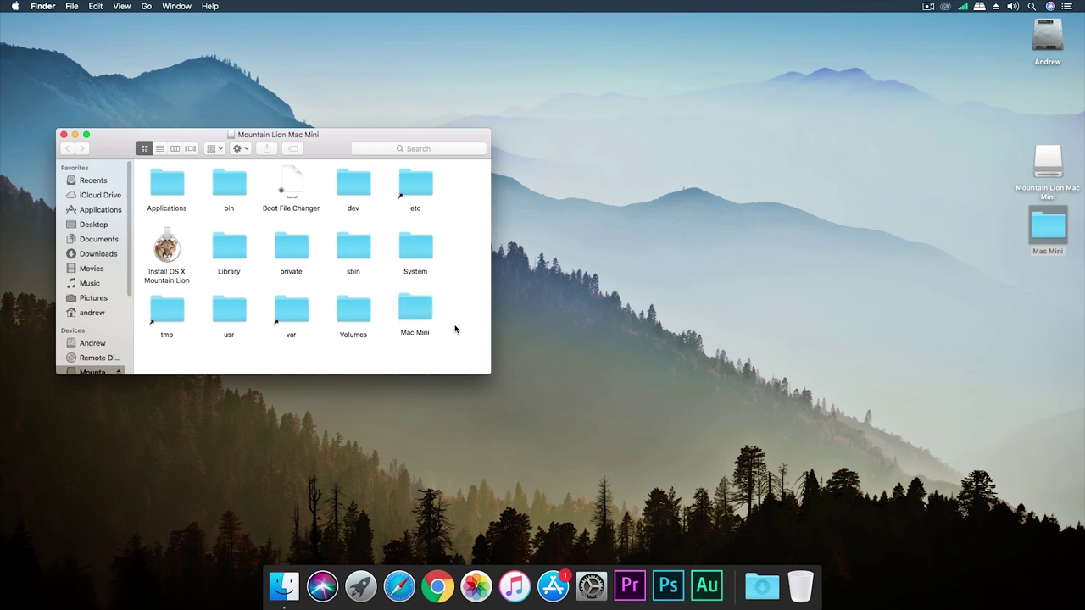
Step: Close the drive's window and eject the Mountain Lion Mac Mini drive
{"action": "left_click", "coordinate": [63, 134]}
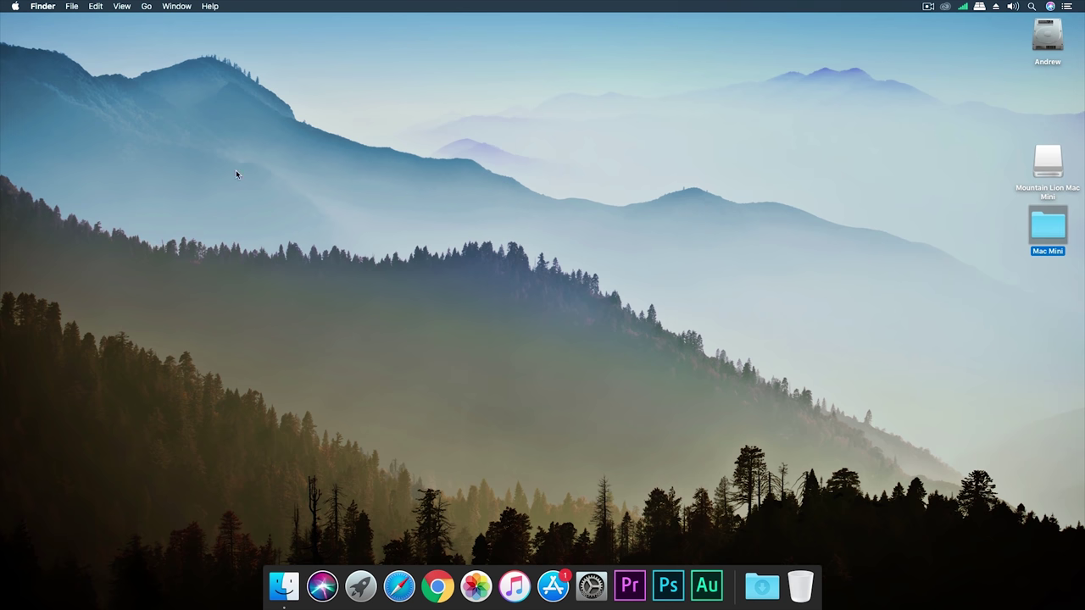
{"action": "right_click", "coordinate": [1045, 174]}
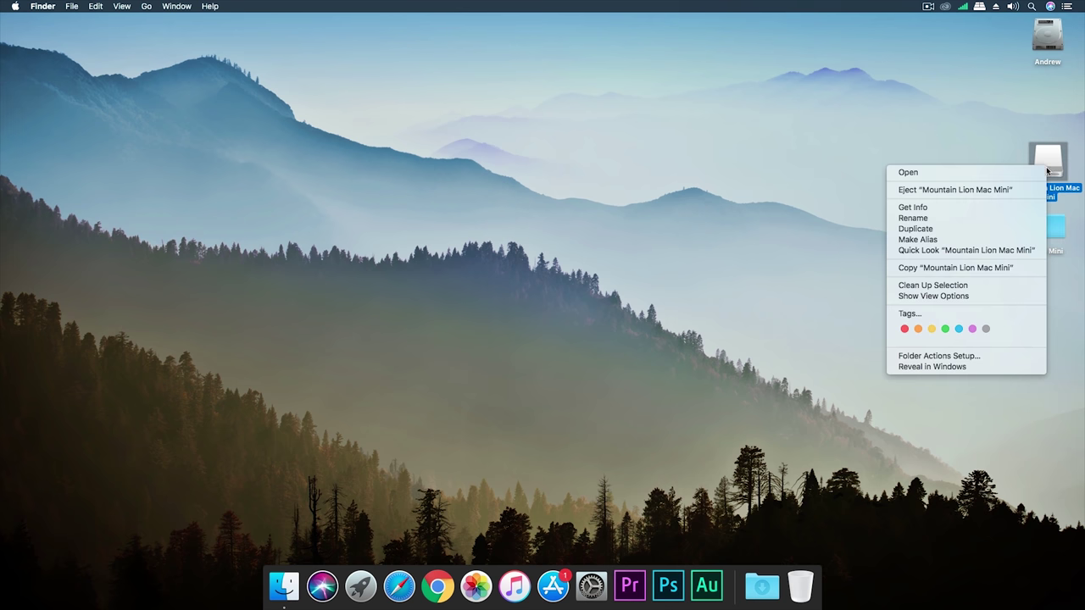
{"action": "left_click", "coordinate": [1022, 193]}
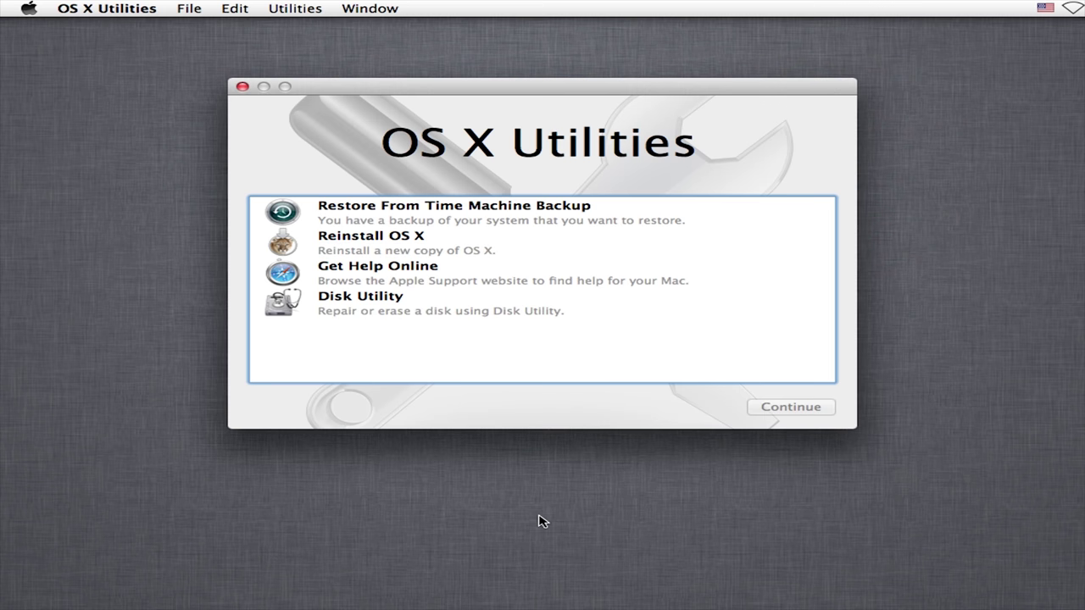
Step: In Disk Utility's Erase tab, give the internal SSD a new volume name
{"action": "left_click", "coordinate": [542, 312]}
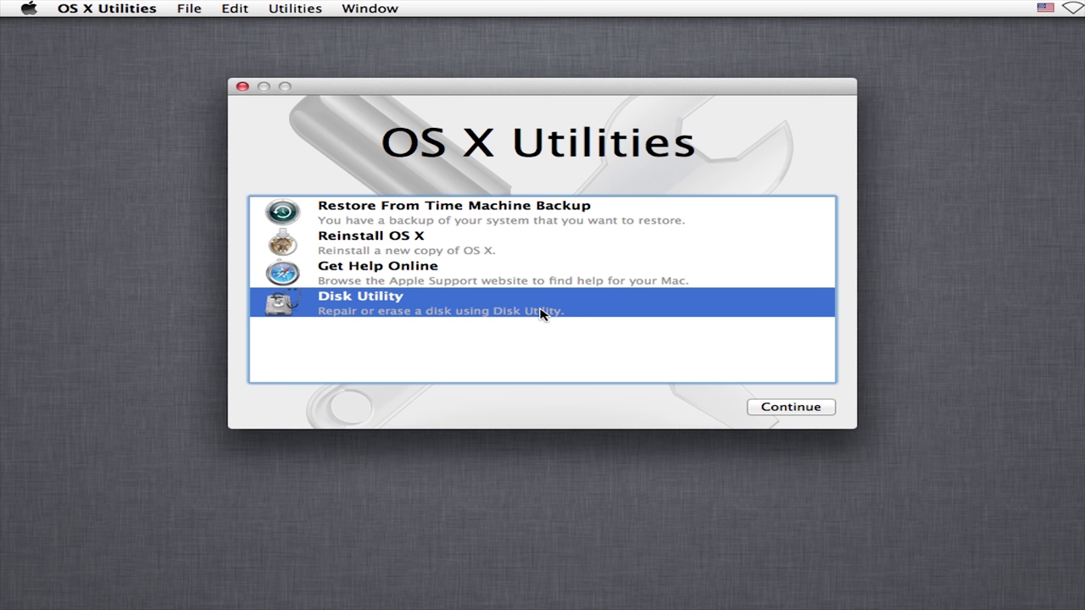
{"action": "left_click", "coordinate": [791, 408]}
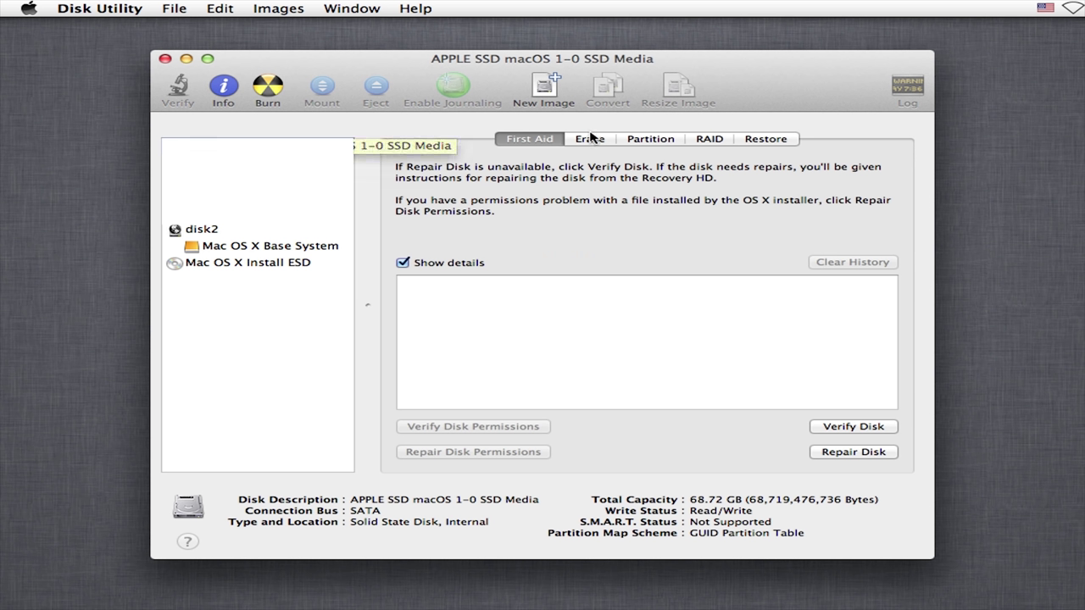
{"action": "left_click", "coordinate": [592, 139]}
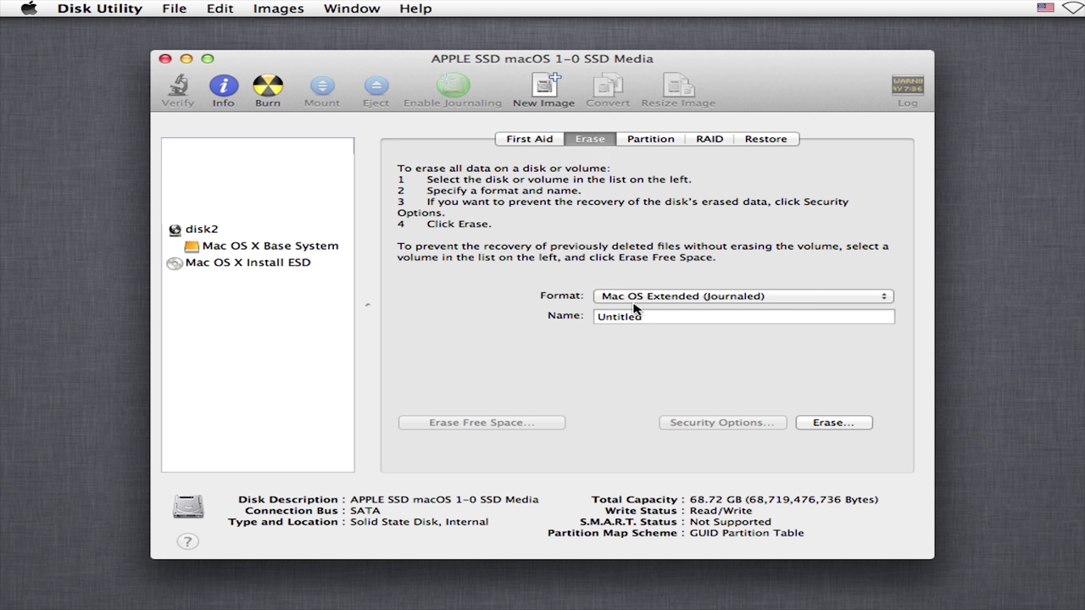
{"action": "left_click_drag", "start_coordinate": [651, 317], "coordinate": [570, 320]}
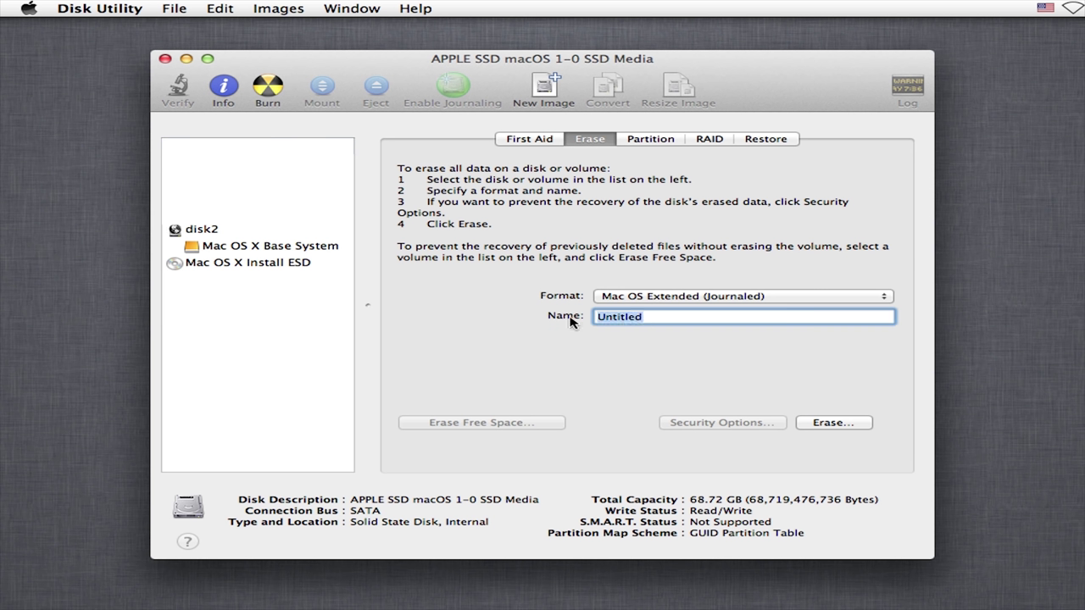
{"action": "type", "text": "Andrew ML"}
Step: Erase the SSD, quit Disk Utility, and choose Reinstall OS X
{"action": "left_click", "coordinate": [839, 424]}
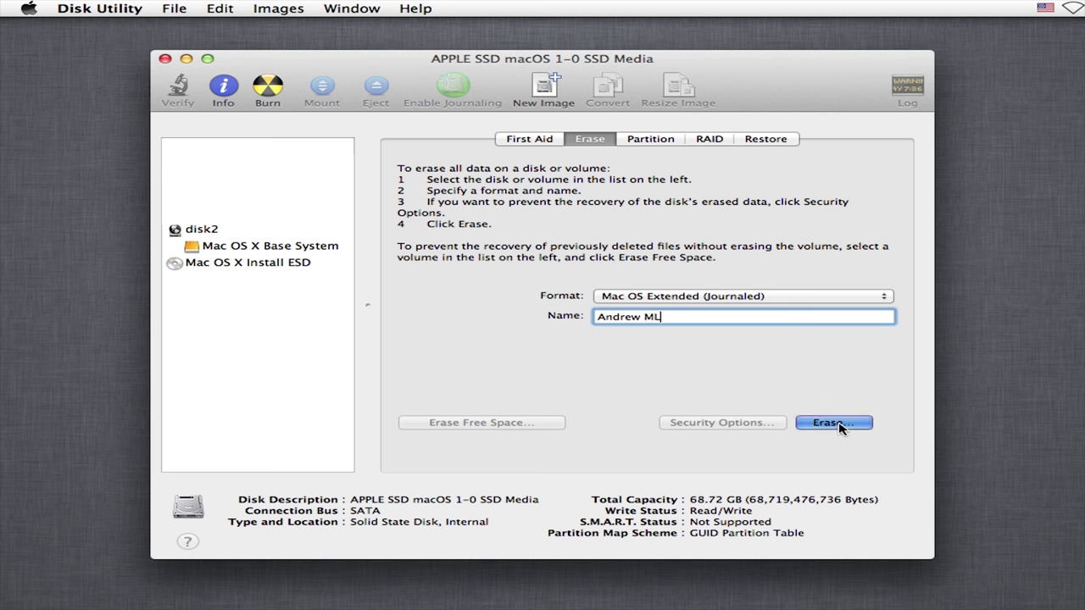
{"action": "left_click", "coordinate": [707, 235]}
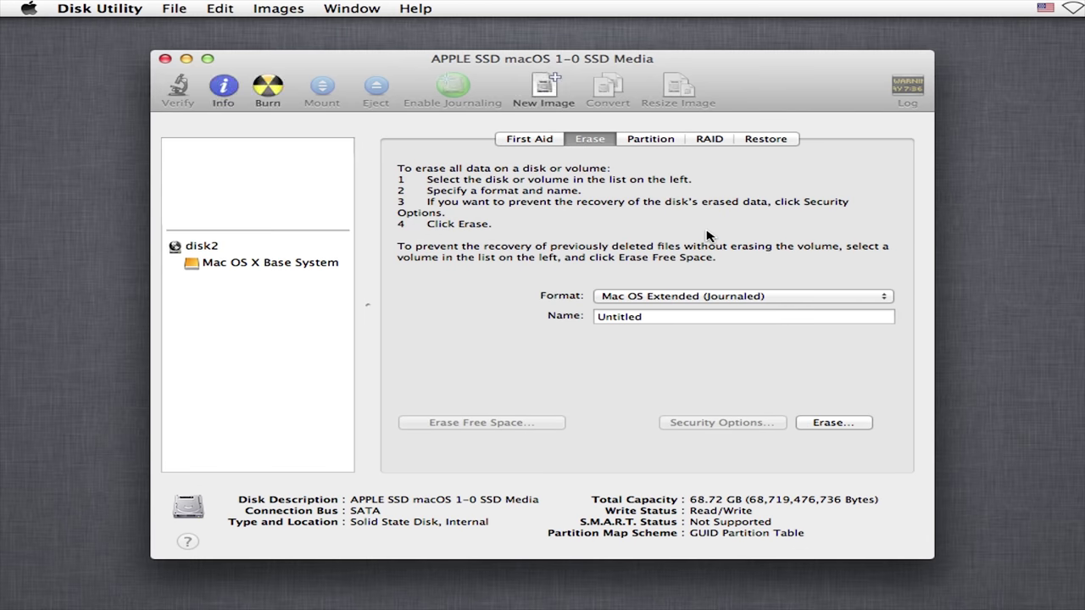
{"action": "left_click", "coordinate": [165, 60]}
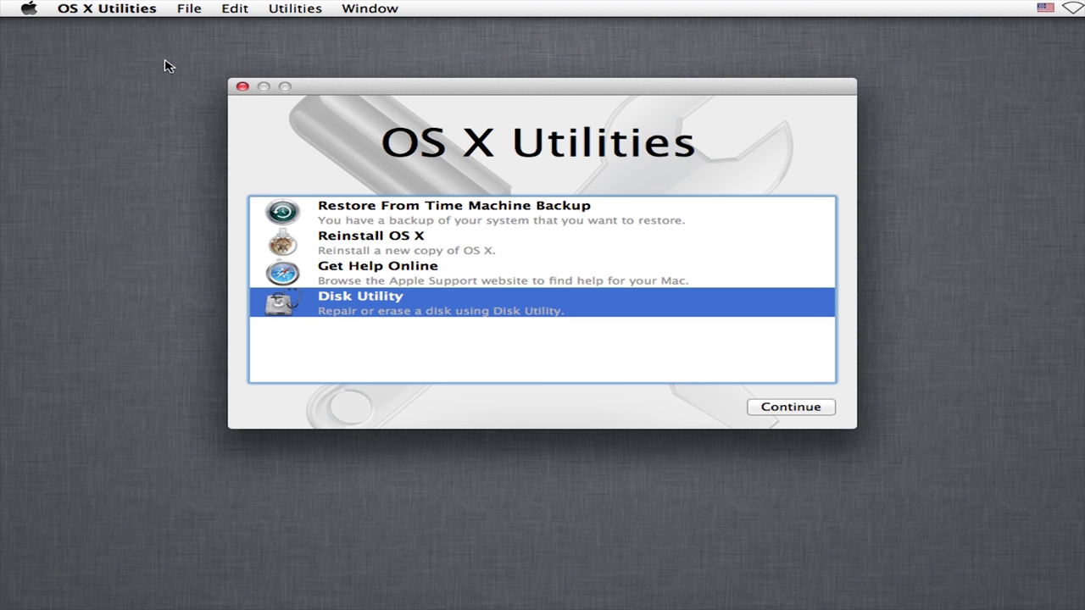
{"action": "left_click", "coordinate": [457, 243]}
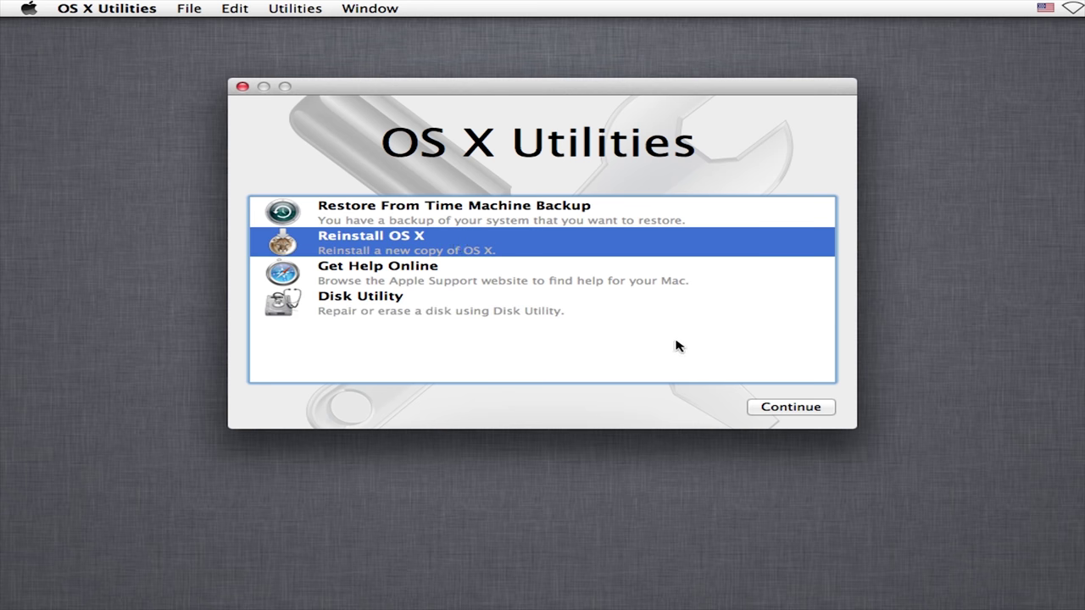
Step: Agree to the Mountain Lion license and install OS X 10.8 on the erased disk
{"action": "left_click", "coordinate": [802, 409]}
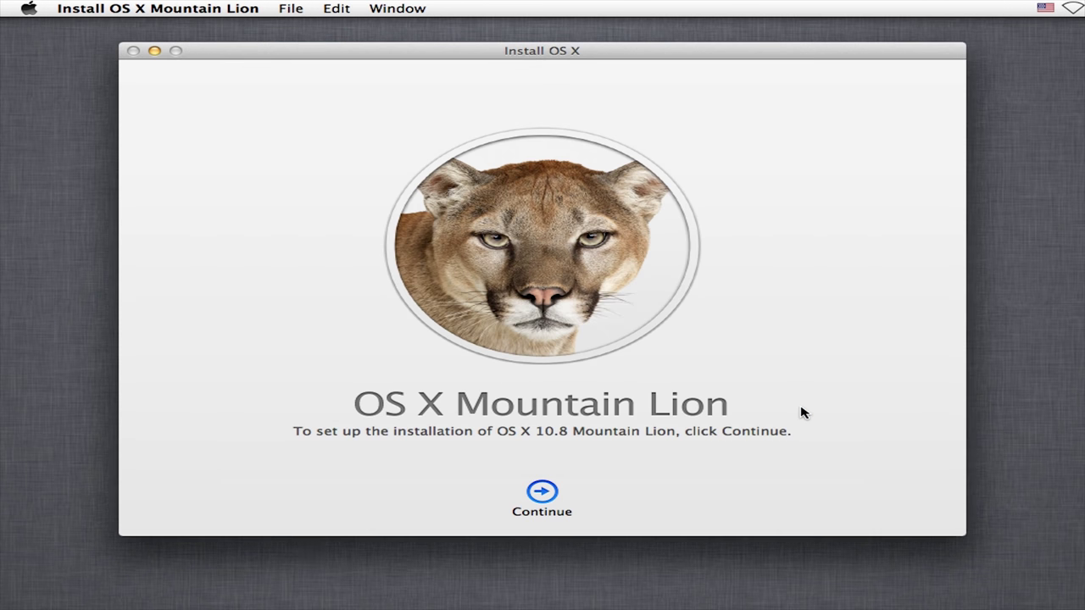
{"action": "left_click", "coordinate": [547, 500]}
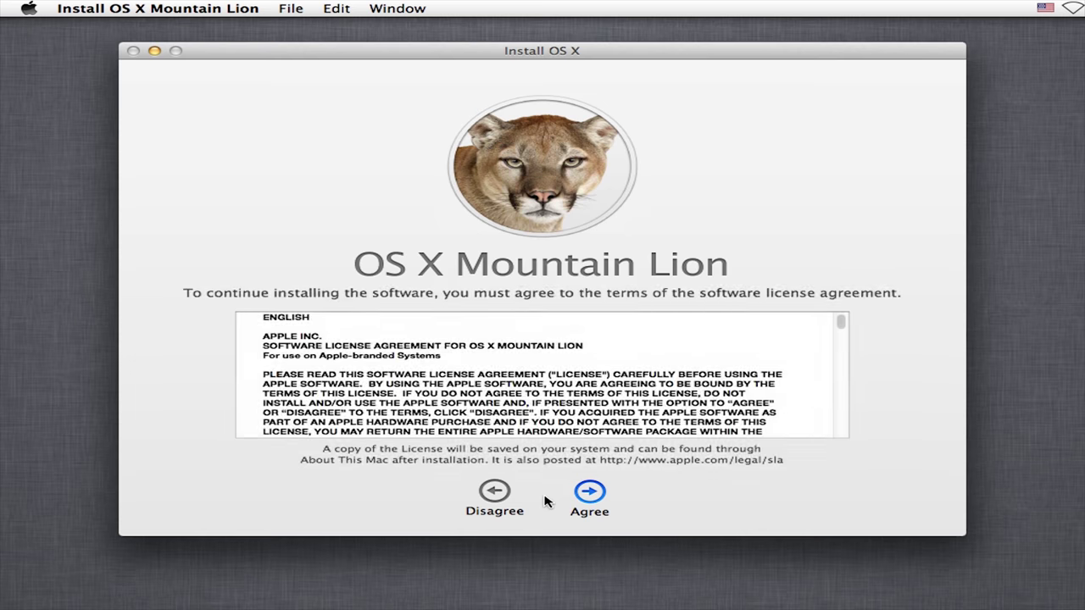
{"action": "left_click", "coordinate": [588, 498]}
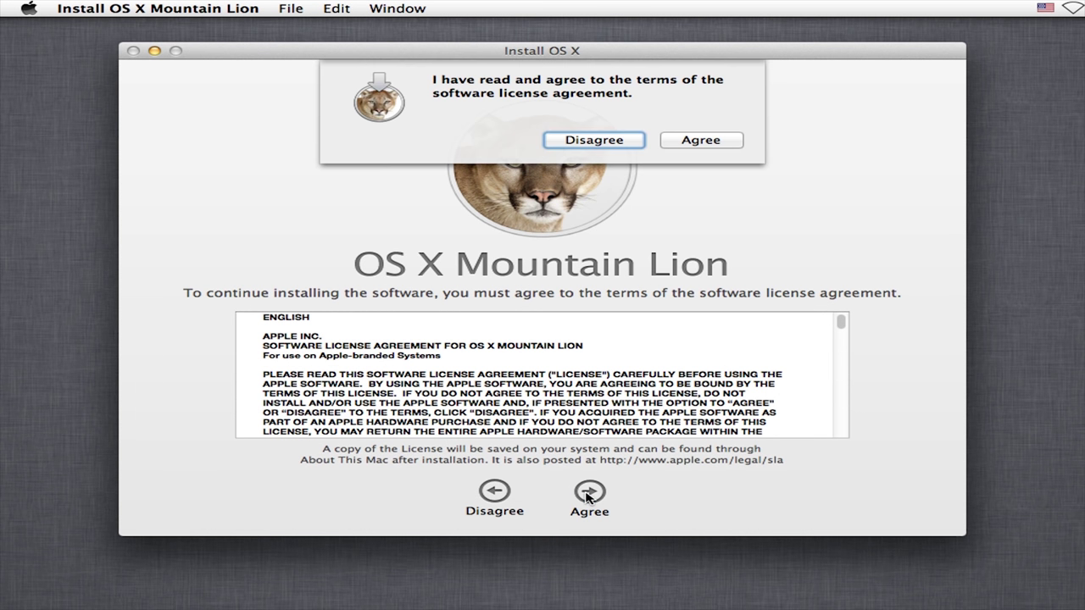
{"action": "left_click", "coordinate": [700, 140]}
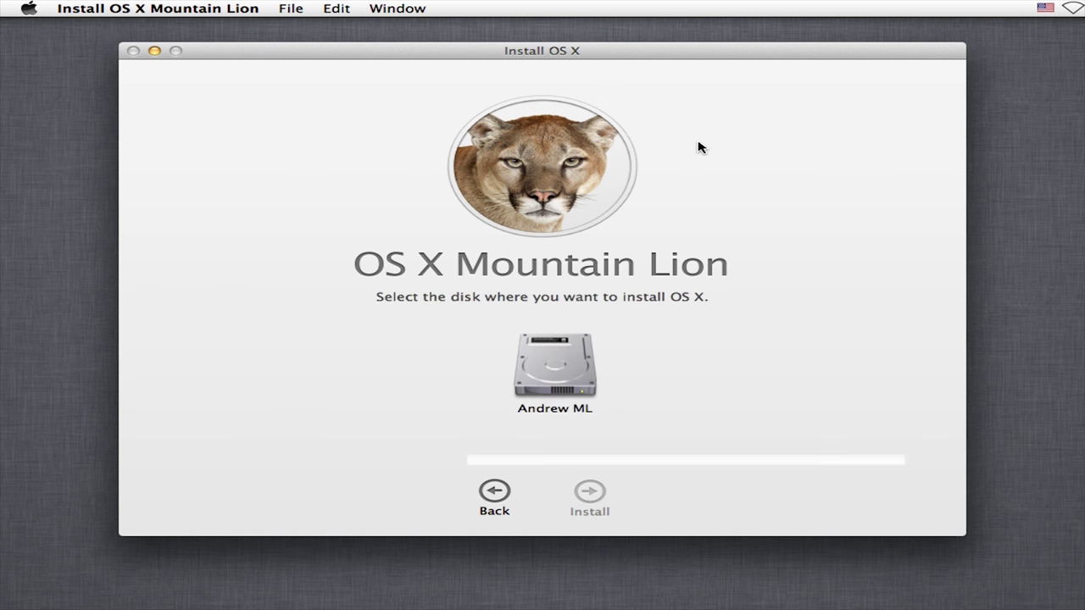
{"action": "left_click", "coordinate": [564, 368]}
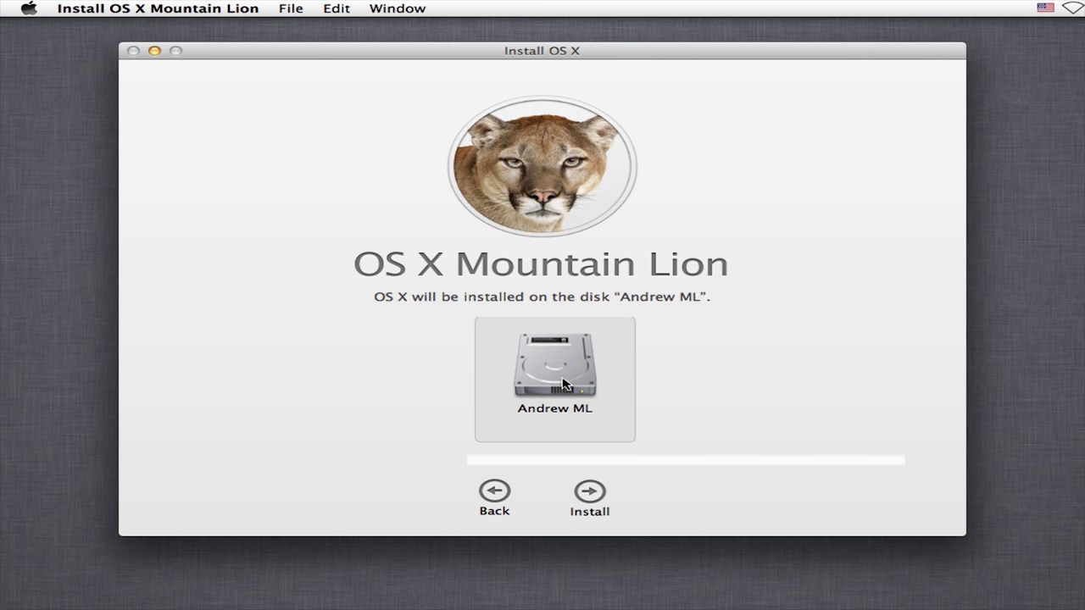
{"action": "left_click", "coordinate": [587, 493]}
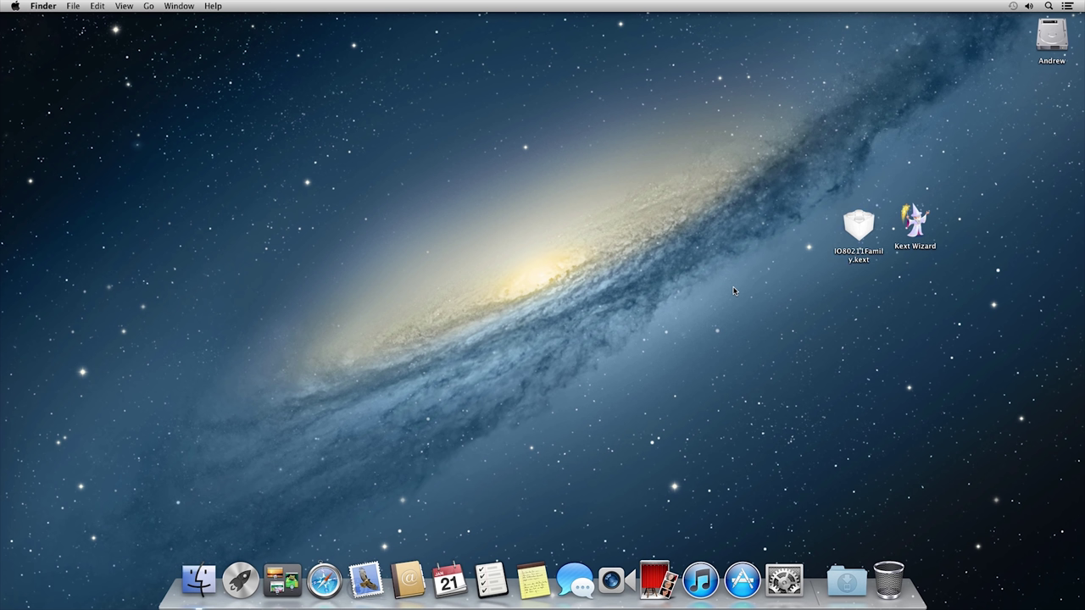
Step: Install IO80211Family.kext with Kext Wizard on the current disk, authorising with the admin password
{"action": "double_click", "coordinate": [920, 222]}
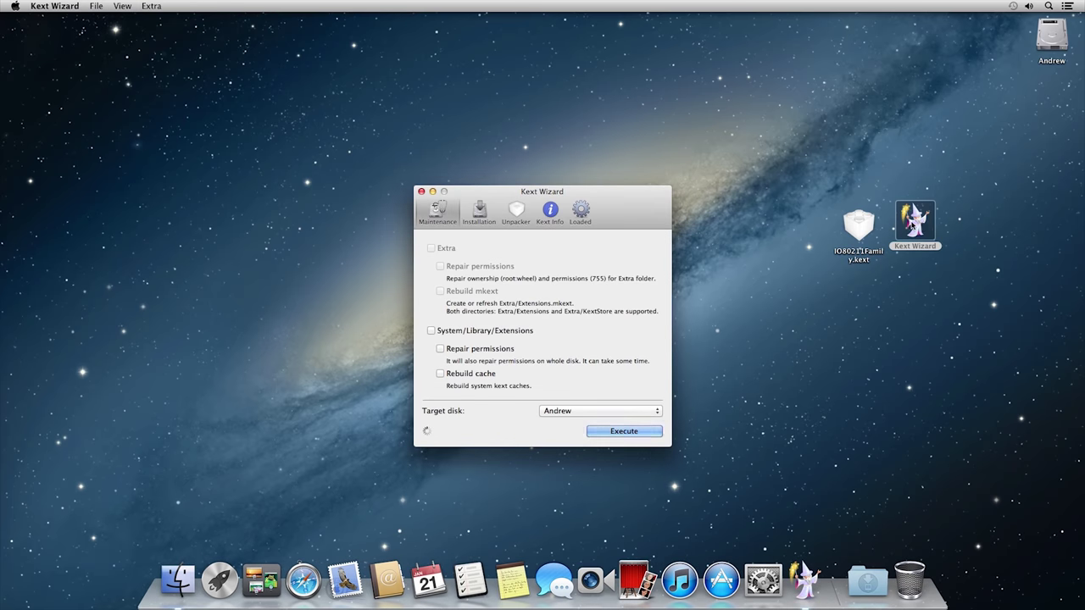
{"action": "left_click", "coordinate": [480, 212]}
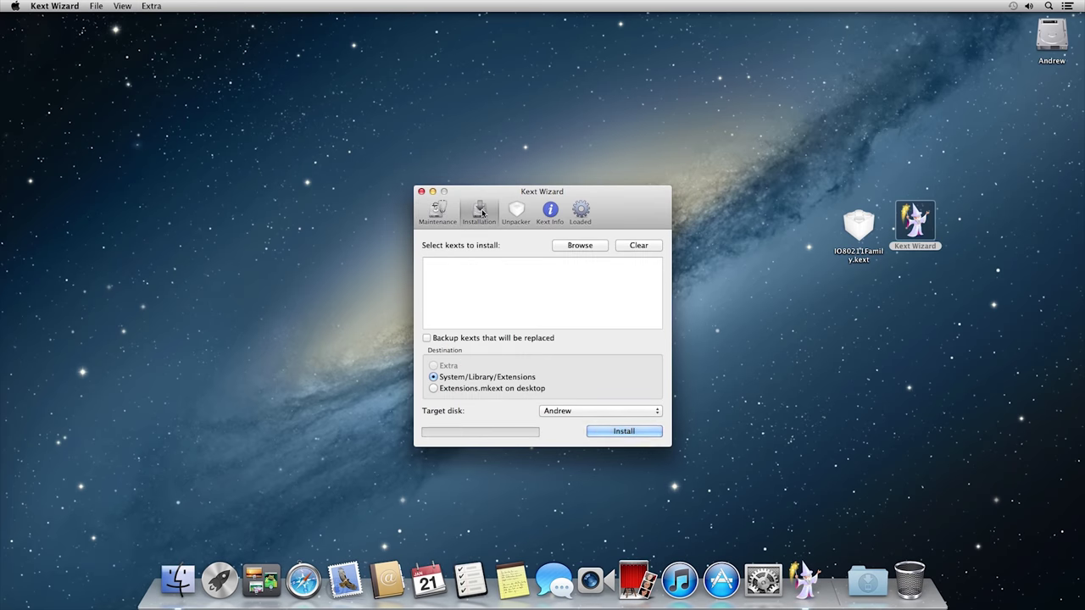
{"action": "left_click_drag", "start_coordinate": [863, 233], "coordinate": [508, 293]}
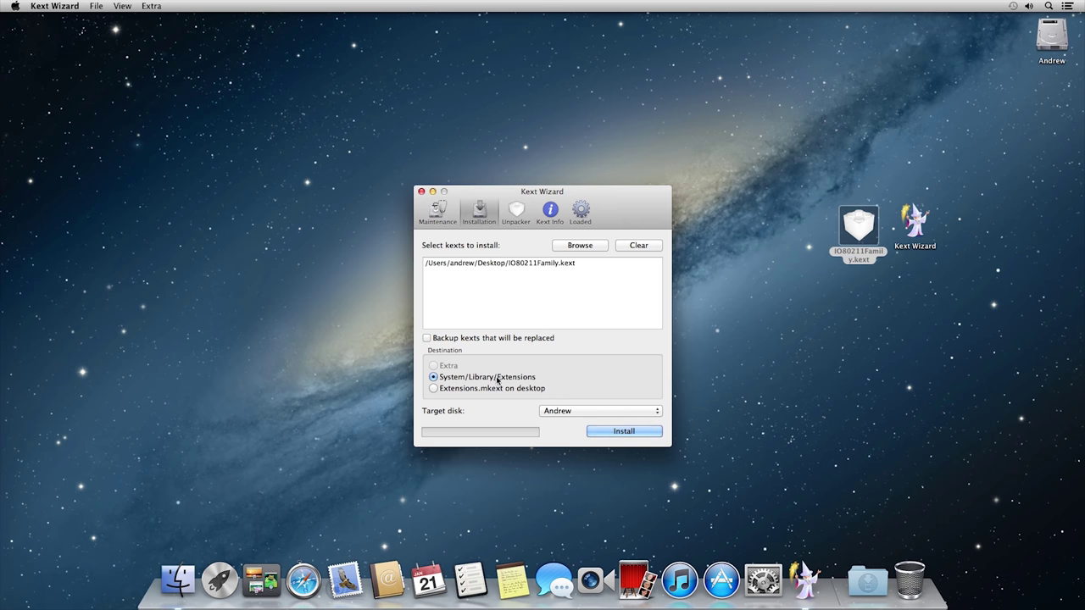
{"action": "left_click", "coordinate": [579, 412]}
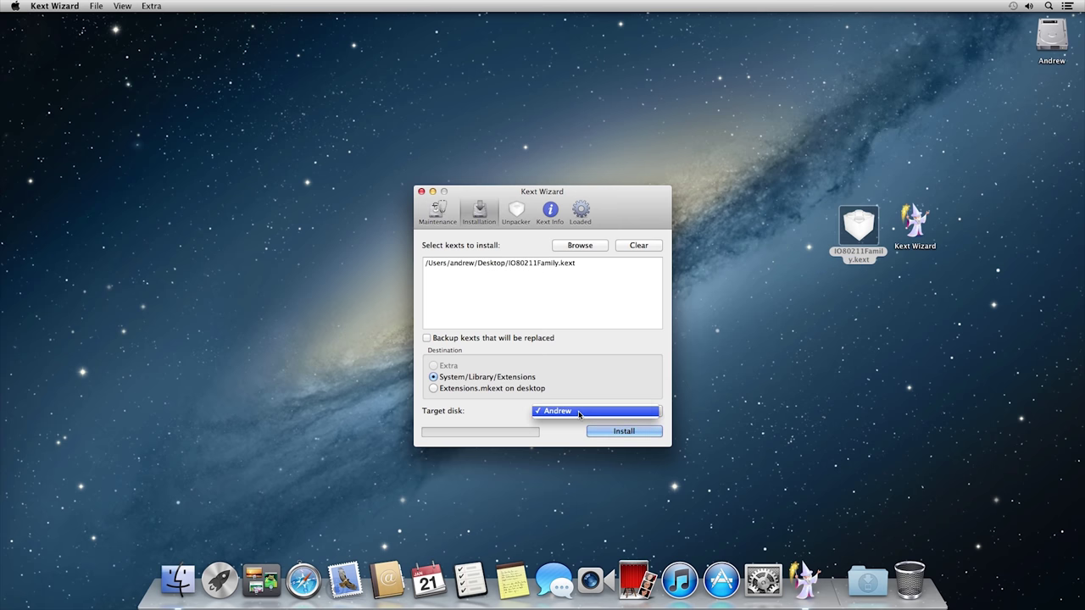
{"action": "left_click", "coordinate": [597, 411]}
{"action": "left_click", "coordinate": [624, 433]}
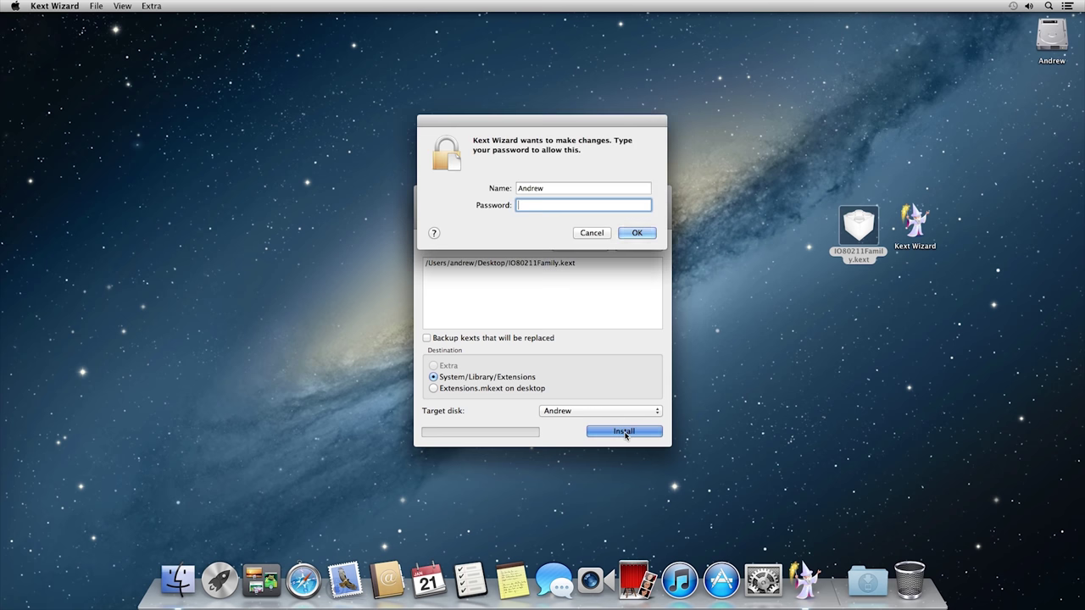
{"action": "type", "text": "****"}
{"action": "key", "text": "Return"}
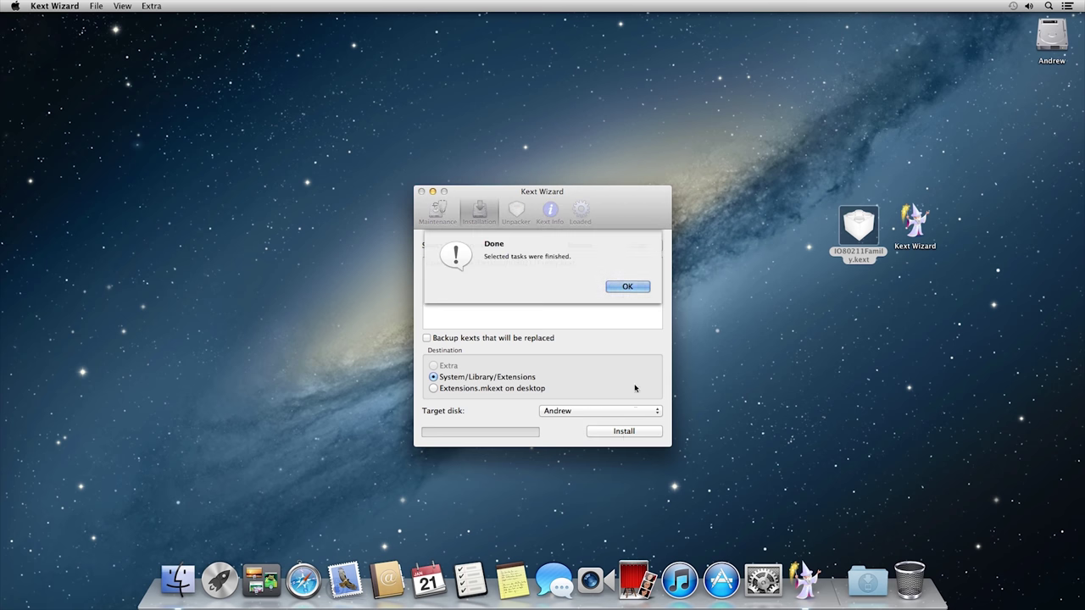
{"action": "left_click", "coordinate": [639, 291]}
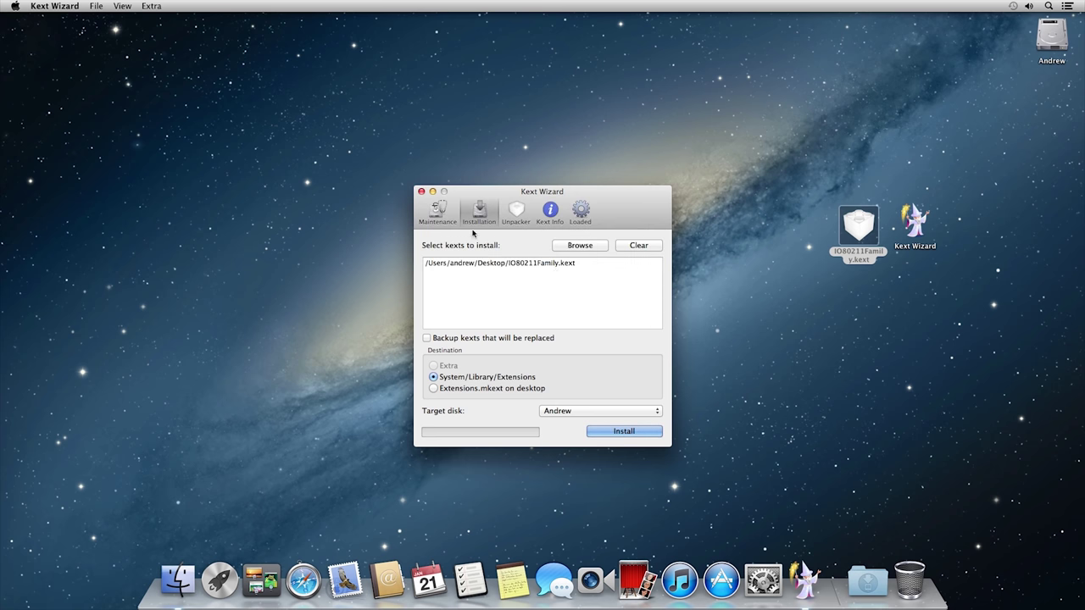
Step: Run permissions repair and cache rebuild on System/Library/Extensions
{"action": "left_click", "coordinate": [438, 213]}
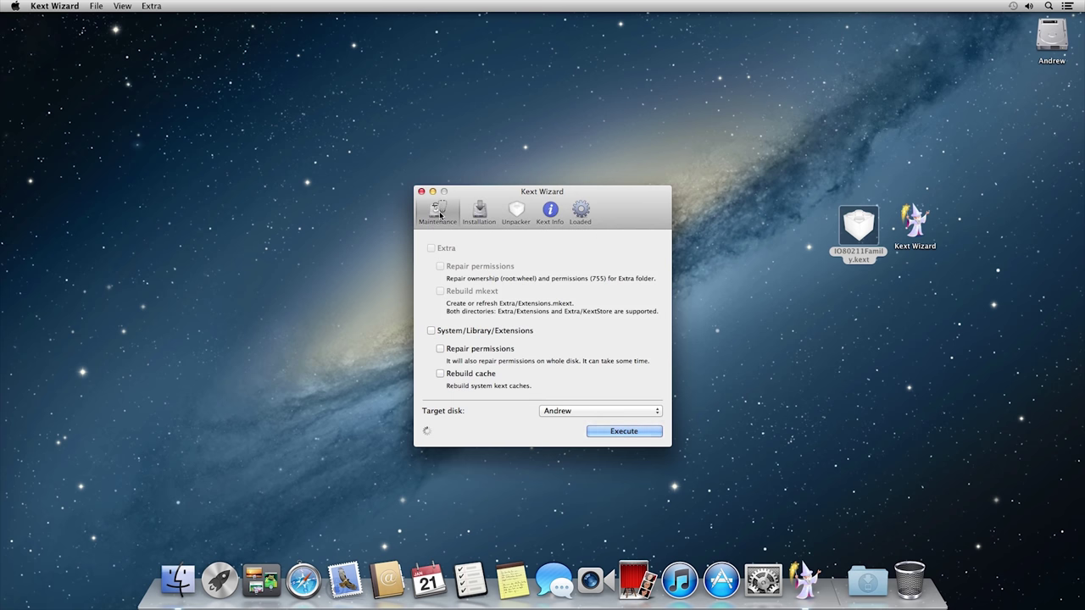
{"action": "left_click", "coordinate": [430, 330]}
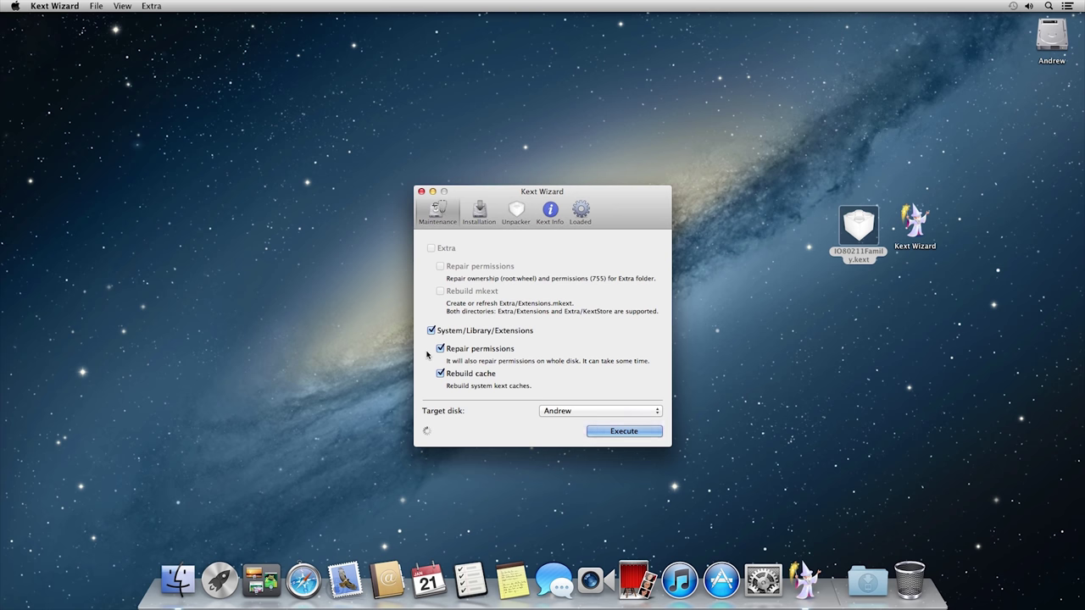
{"action": "left_click", "coordinate": [575, 412]}
{"action": "left_click", "coordinate": [580, 413]}
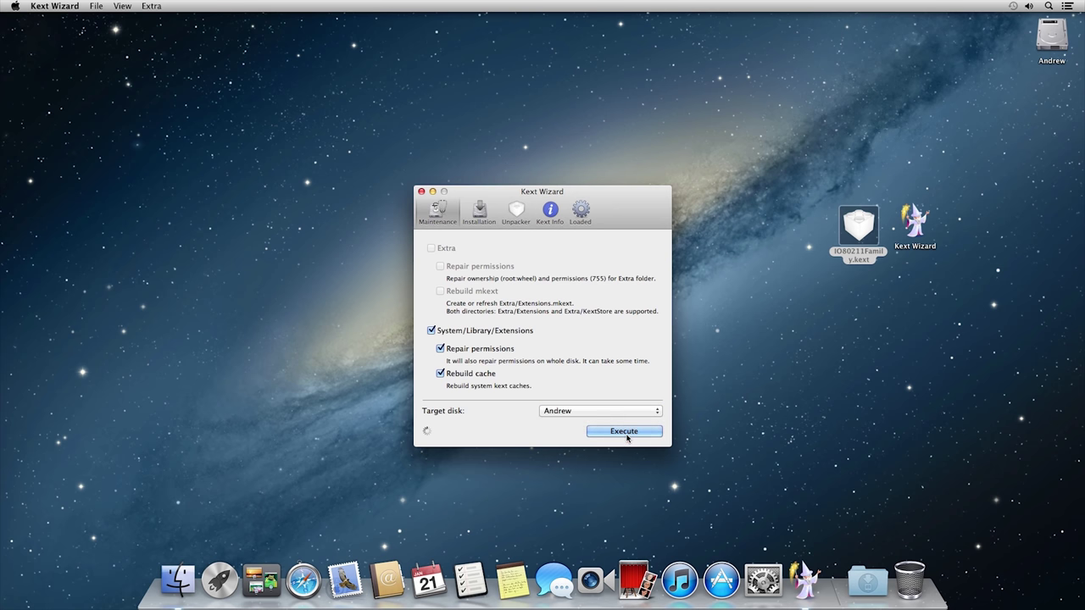
{"action": "left_click", "coordinate": [625, 436]}
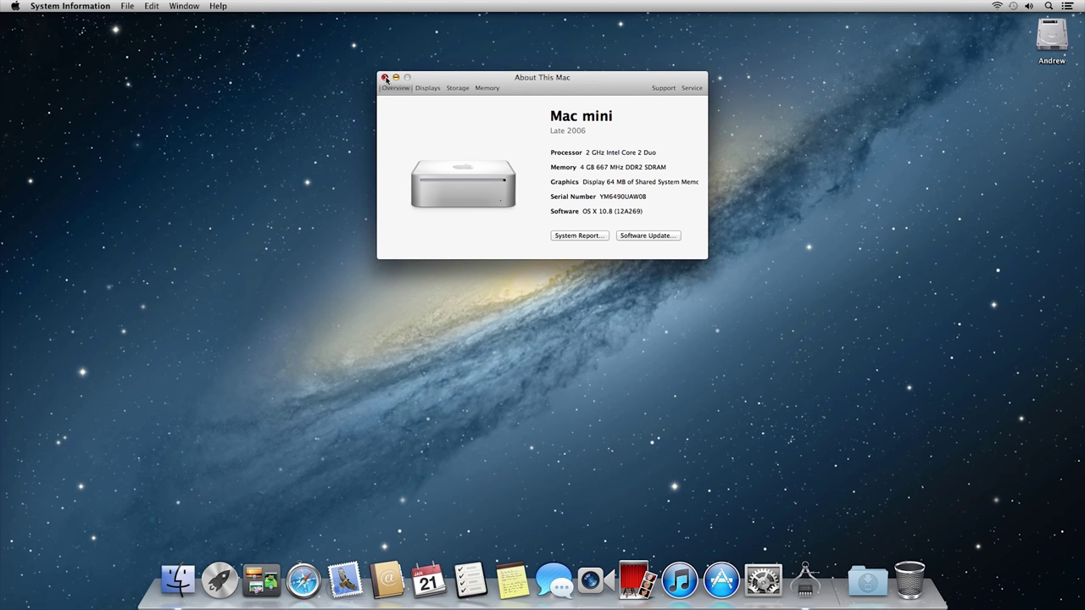
Step: Close About This Mac and browse the App Store's Featured page
{"action": "left_click", "coordinate": [385, 78]}
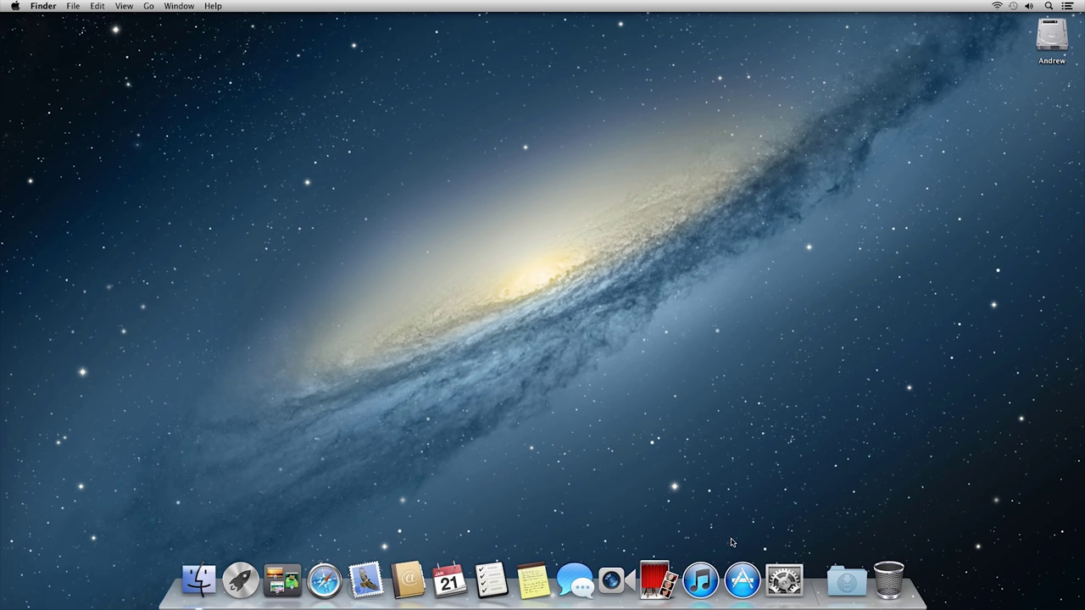
{"action": "left_click", "coordinate": [742, 580]}
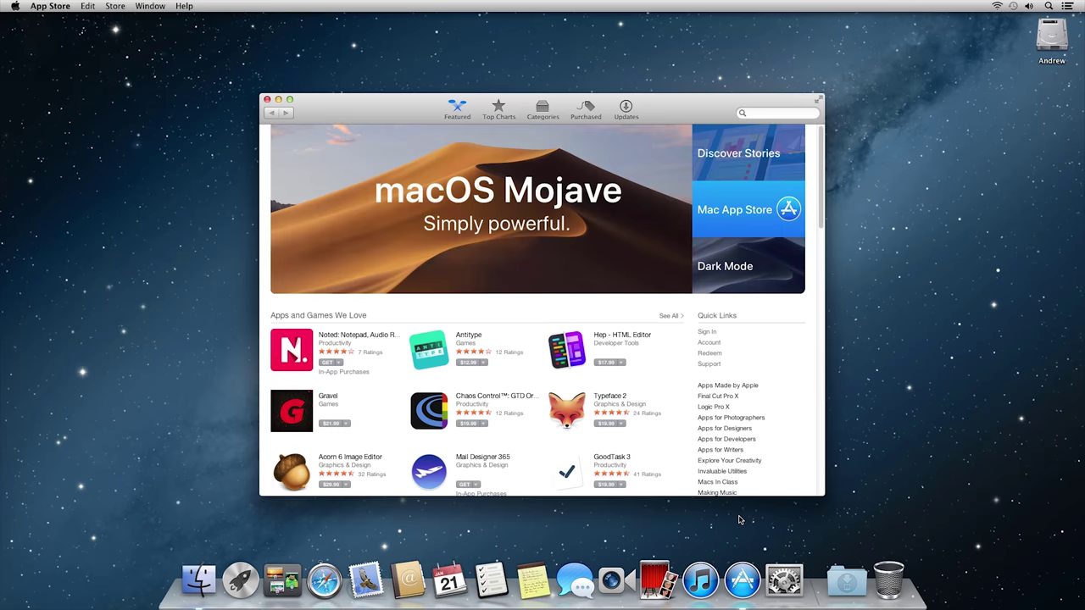
{"action": "scroll", "coordinate": [665, 360], "scroll_direction": "down", "scroll_amount": 5}
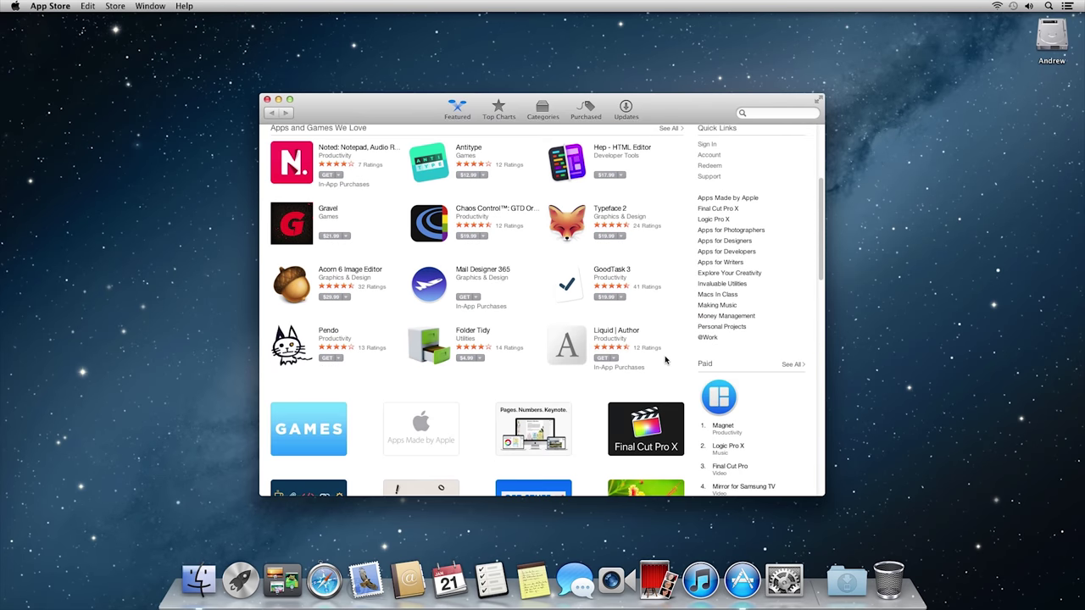
{"action": "scroll", "coordinate": [665, 360], "scroll_direction": "down", "scroll_amount": 20}
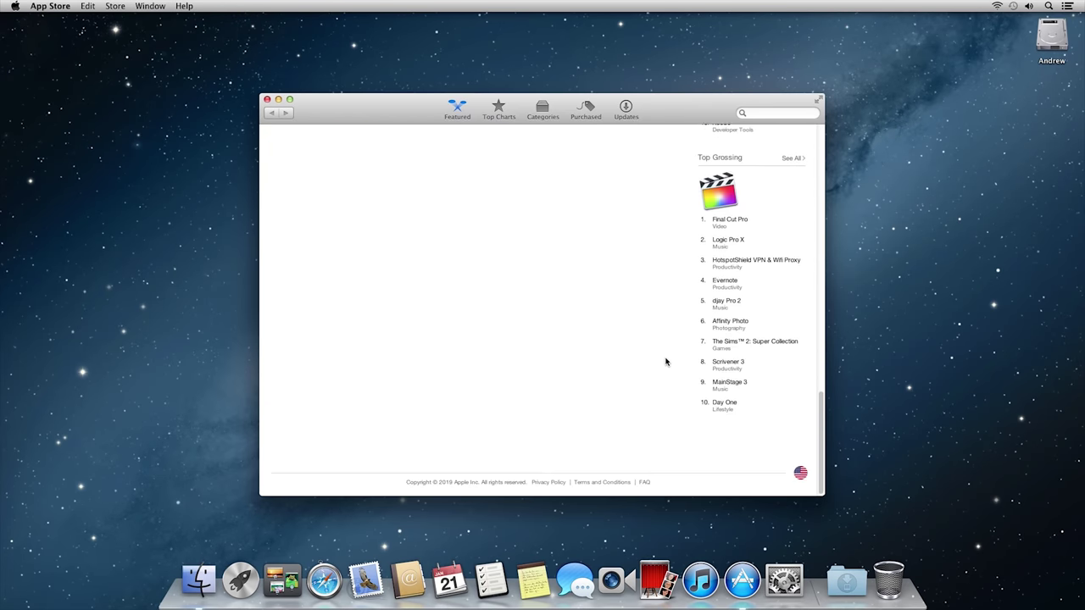
{"action": "scroll", "coordinate": [665, 362], "scroll_direction": "up", "scroll_amount": 20}
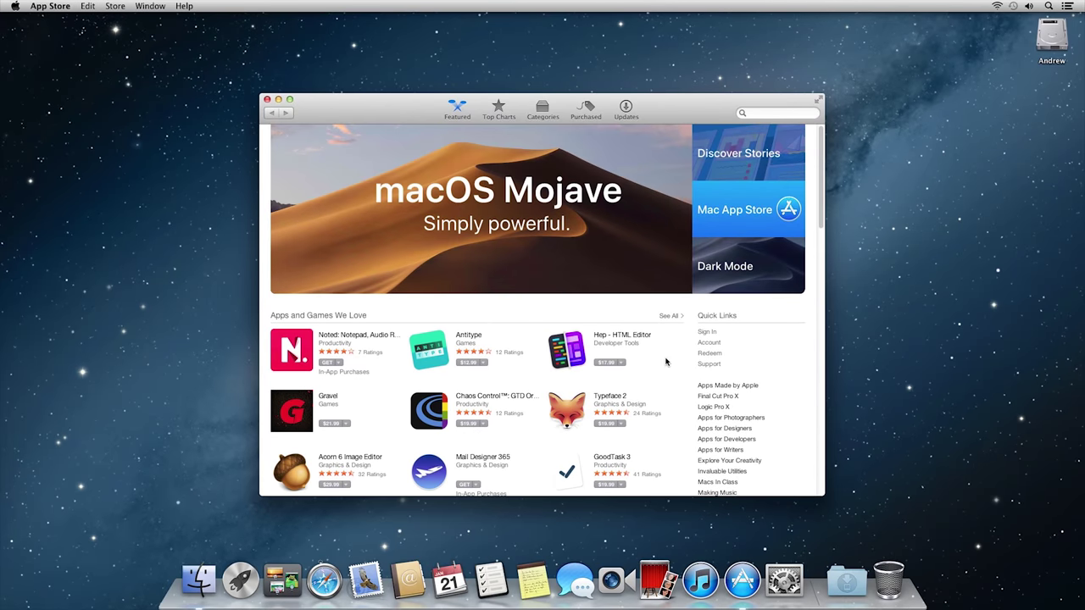
Step: Open iTunes, centre its window, and browse the album library
{"action": "left_click", "coordinate": [697, 574]}
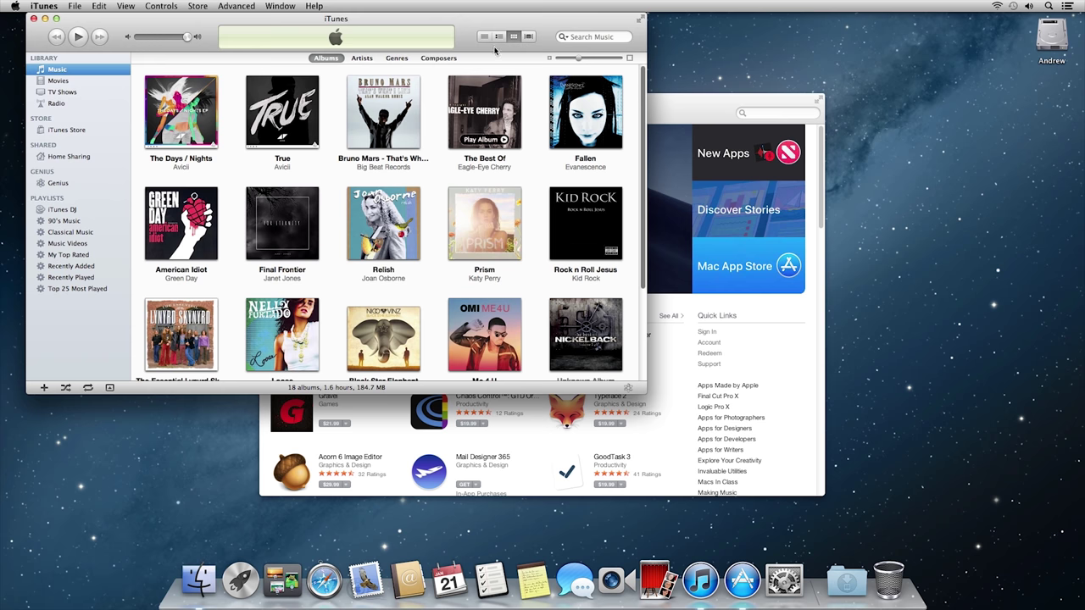
{"action": "left_click_drag", "start_coordinate": [470, 23], "coordinate": [681, 123]}
{"action": "scroll", "coordinate": [637, 254], "scroll_direction": "down", "scroll_amount": 3}
{"action": "scroll", "coordinate": [637, 262], "scroll_direction": "up", "scroll_amount": 3}
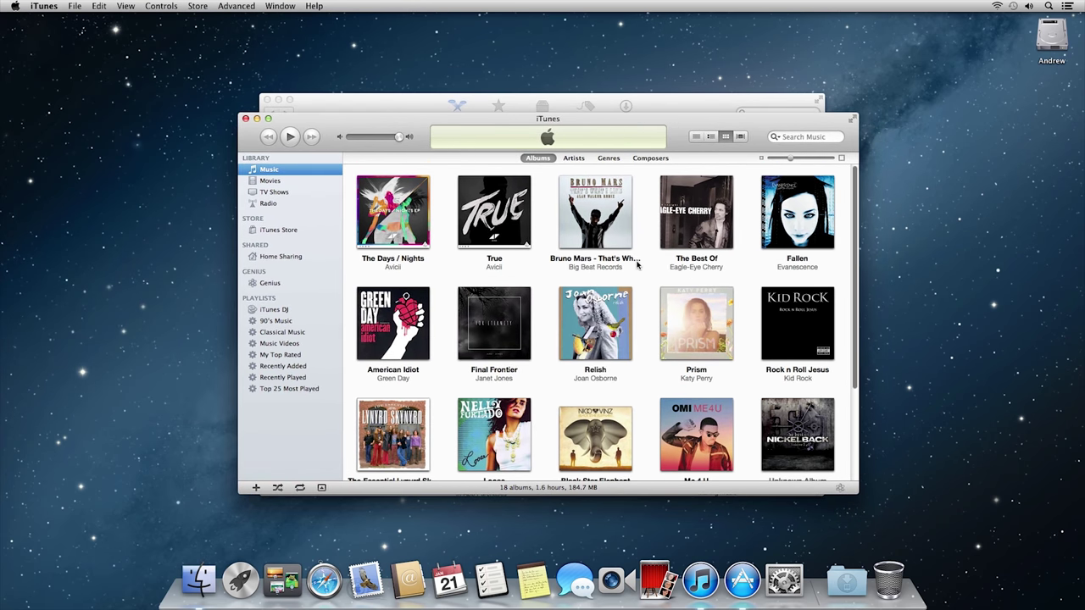
{"action": "left_click", "coordinate": [327, 580]}
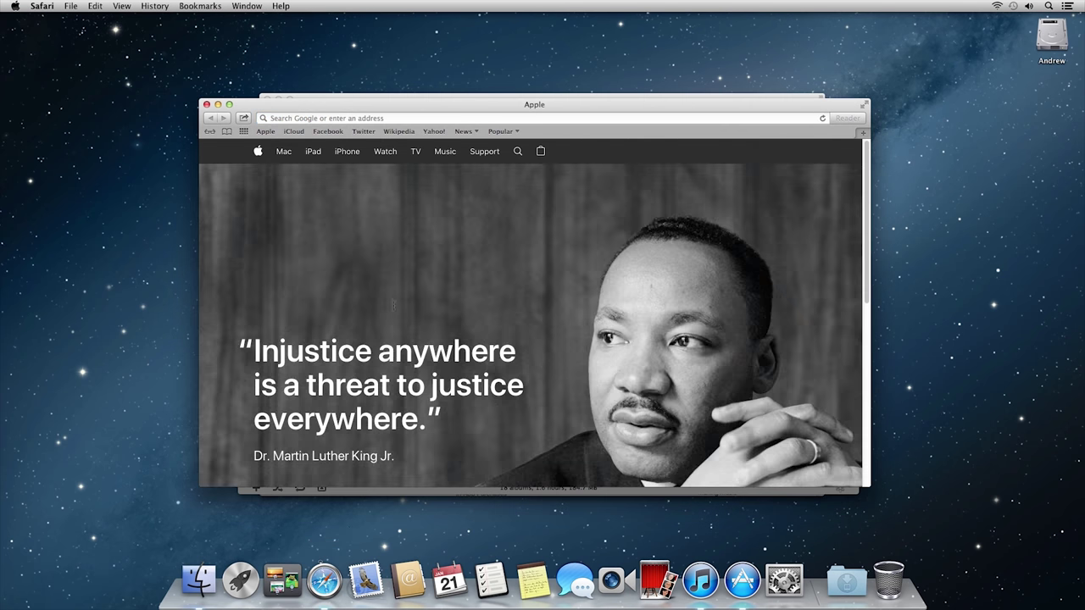
Step: Load google.com, open the YouTube 'cat' channel page, then show all windows in Mission Control
{"action": "left_click", "coordinate": [404, 119]}
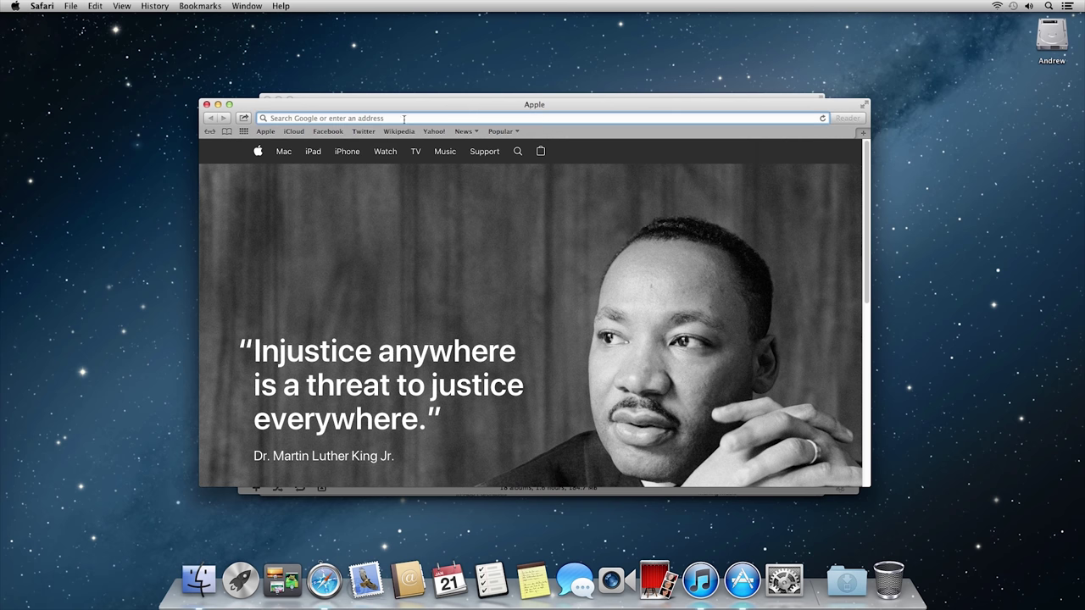
{"action": "type", "text": "google.comn"}
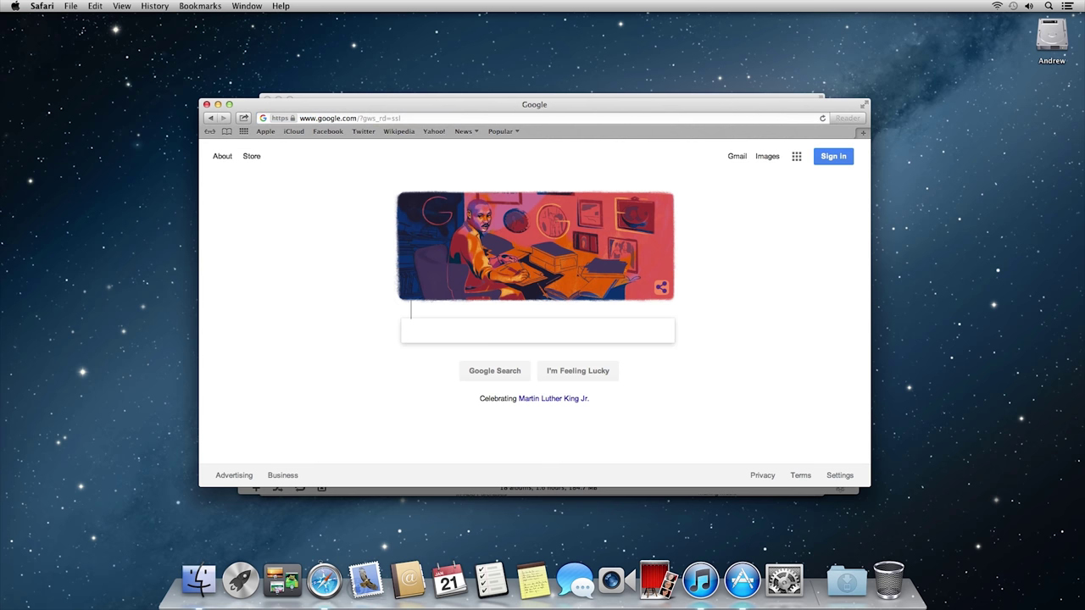
{"action": "left_click", "coordinate": [404, 118]}
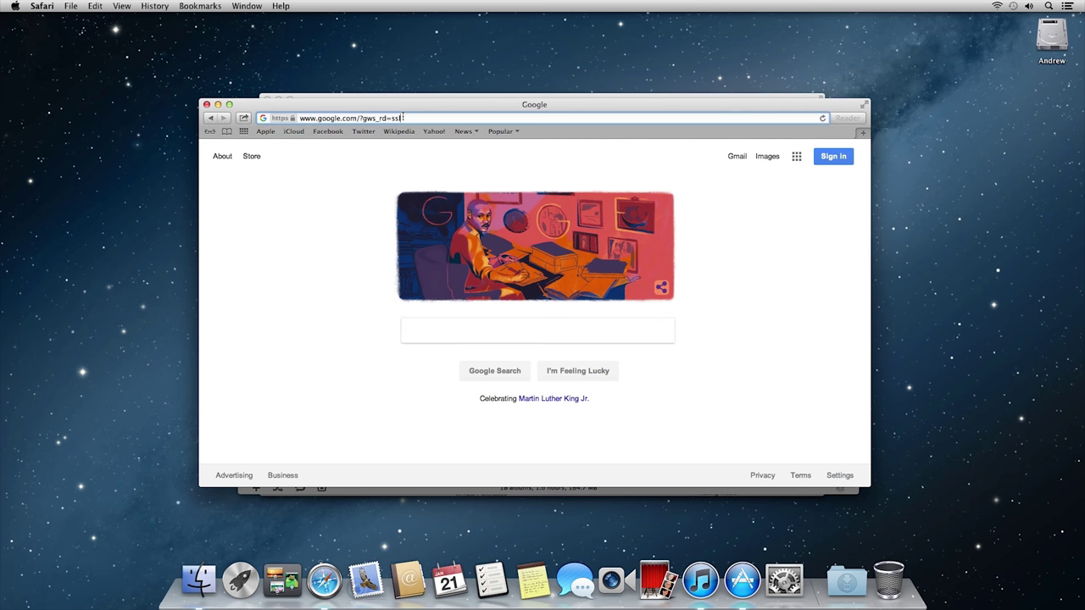
{"action": "type", "text": "cat"}
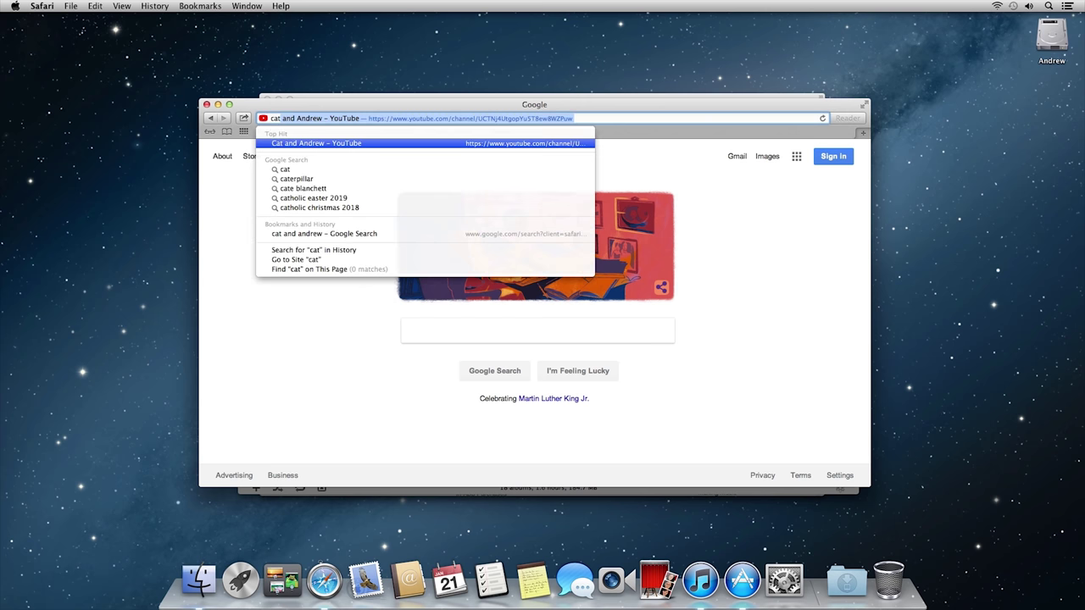
{"action": "key", "text": "Return"}
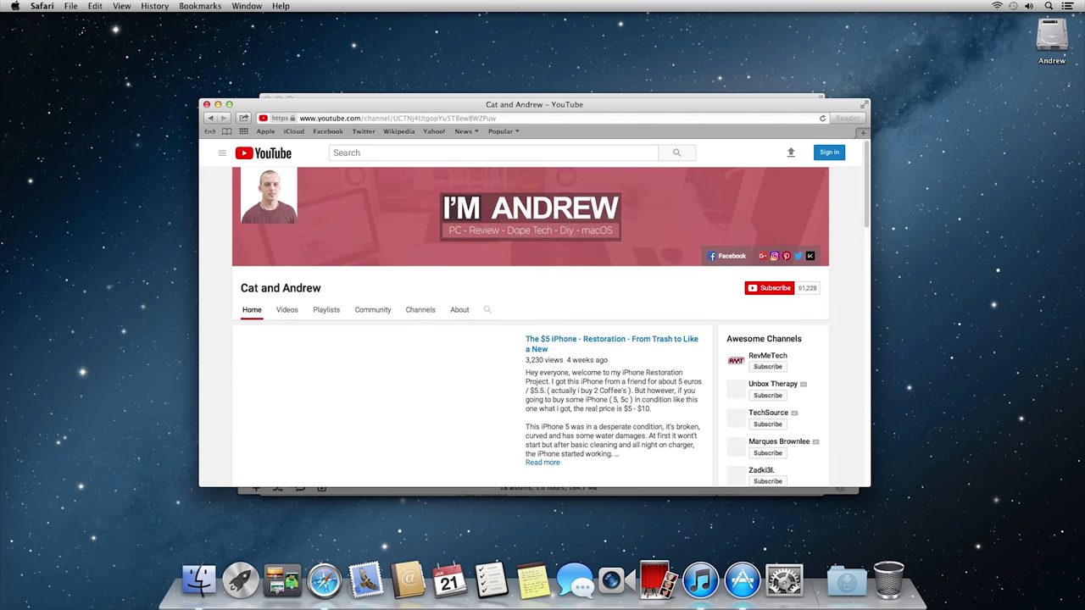
{"action": "scroll", "coordinate": [550, 346], "scroll_direction": "down", "scroll_amount": 3}
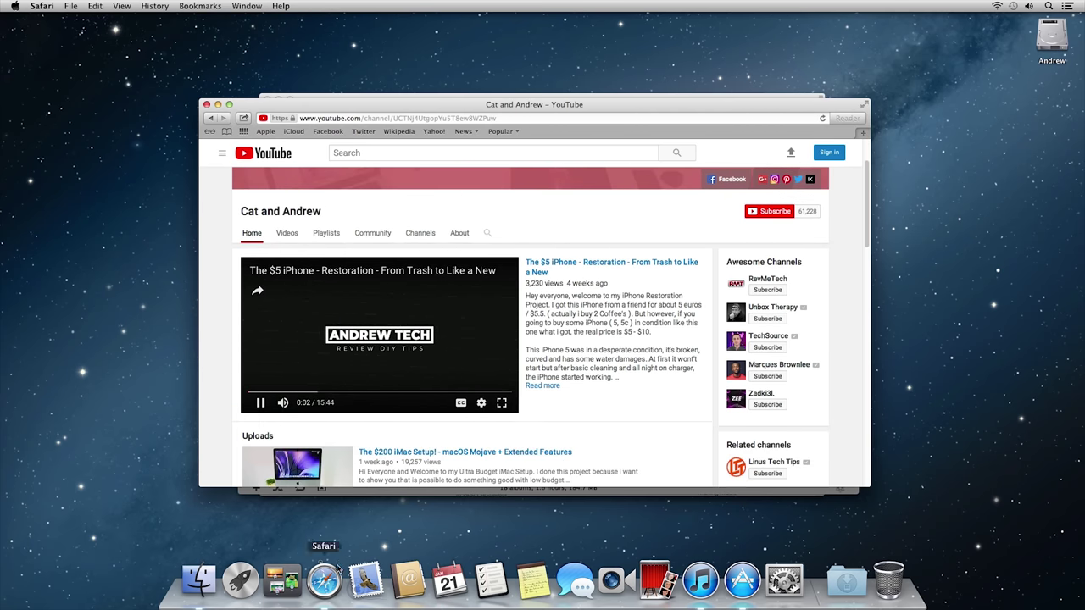
{"action": "left_click", "coordinate": [282, 581]}
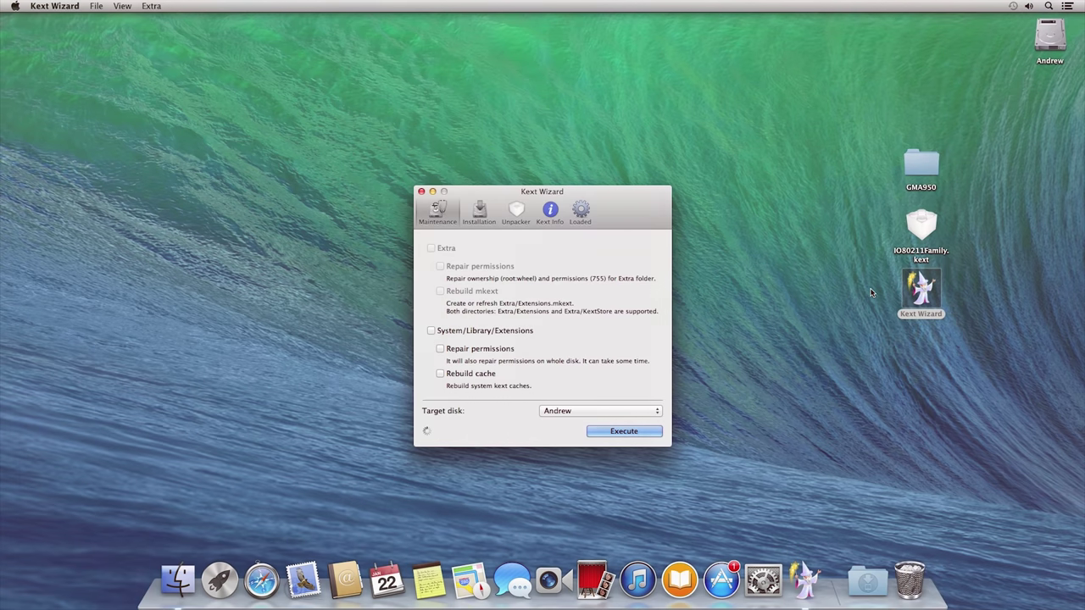
Step: Add IO80211Family.kext and the five GMA950 kexts to Kext Wizard's install list
{"action": "left_click", "coordinate": [870, 293]}
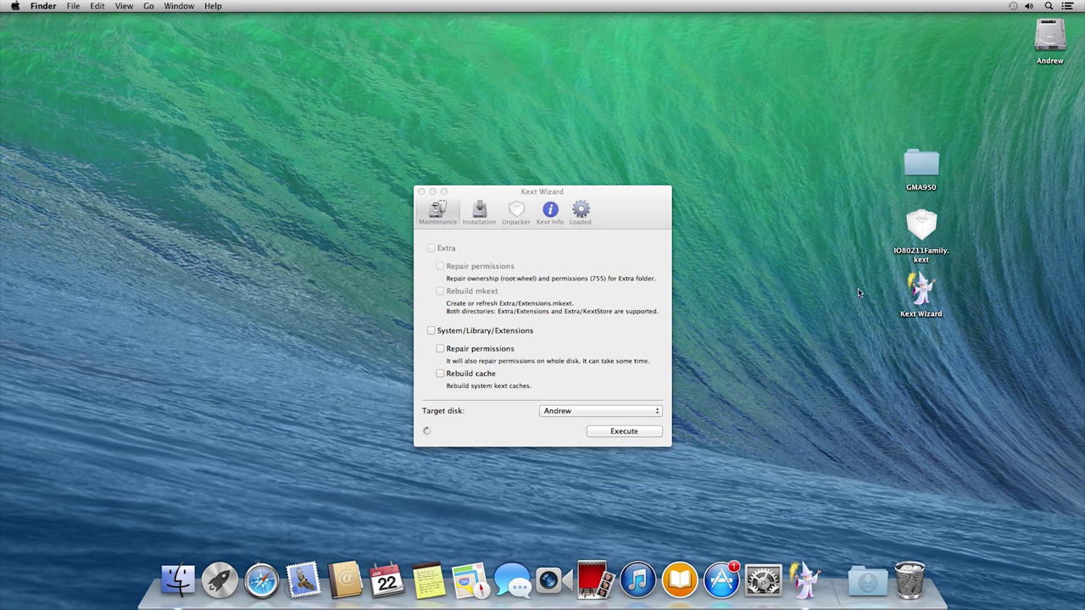
{"action": "left_click", "coordinate": [486, 214]}
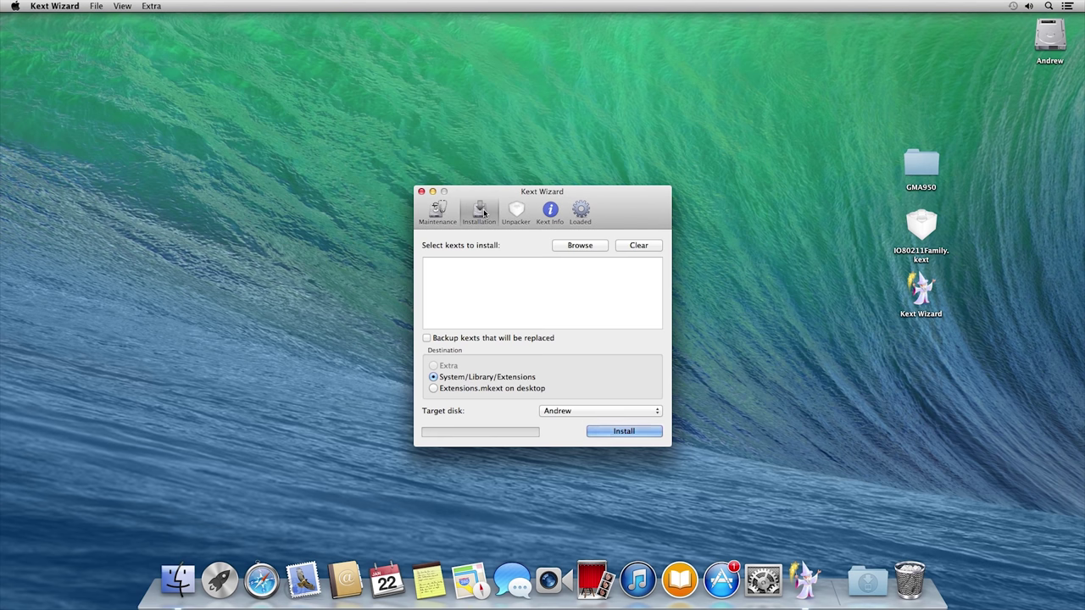
{"action": "left_click_drag", "start_coordinate": [916, 227], "coordinate": [541, 291]}
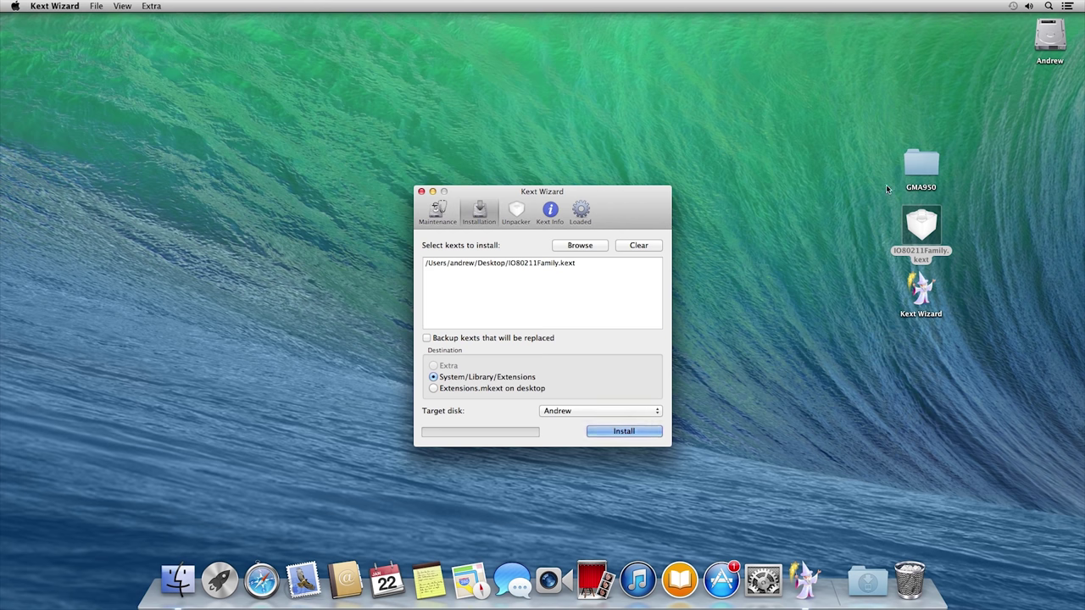
{"action": "double_click", "coordinate": [917, 170]}
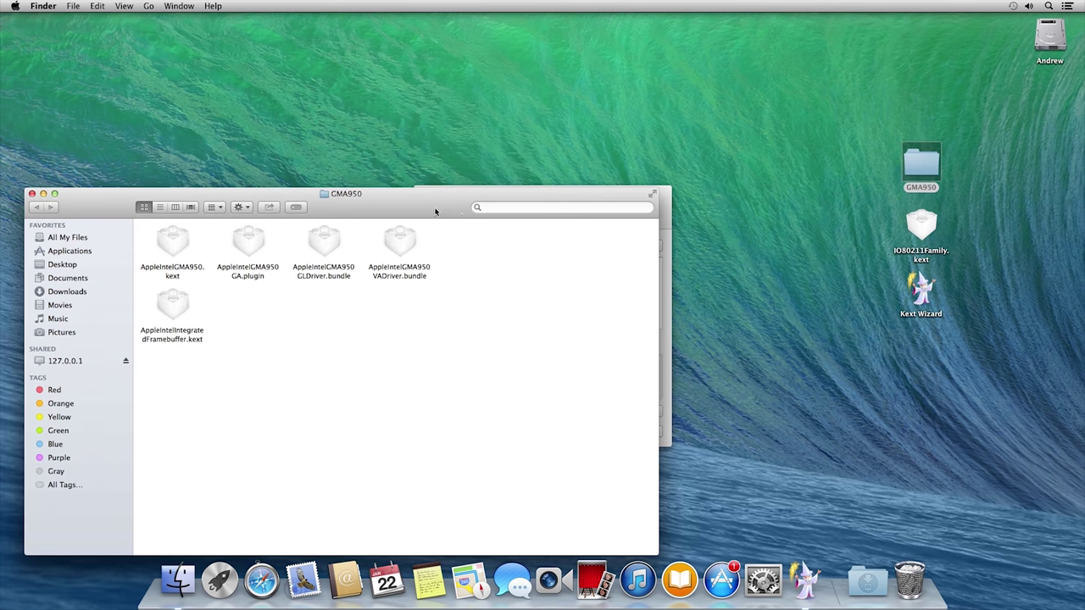
{"action": "left_click_drag", "start_coordinate": [435, 211], "coordinate": [614, 349]}
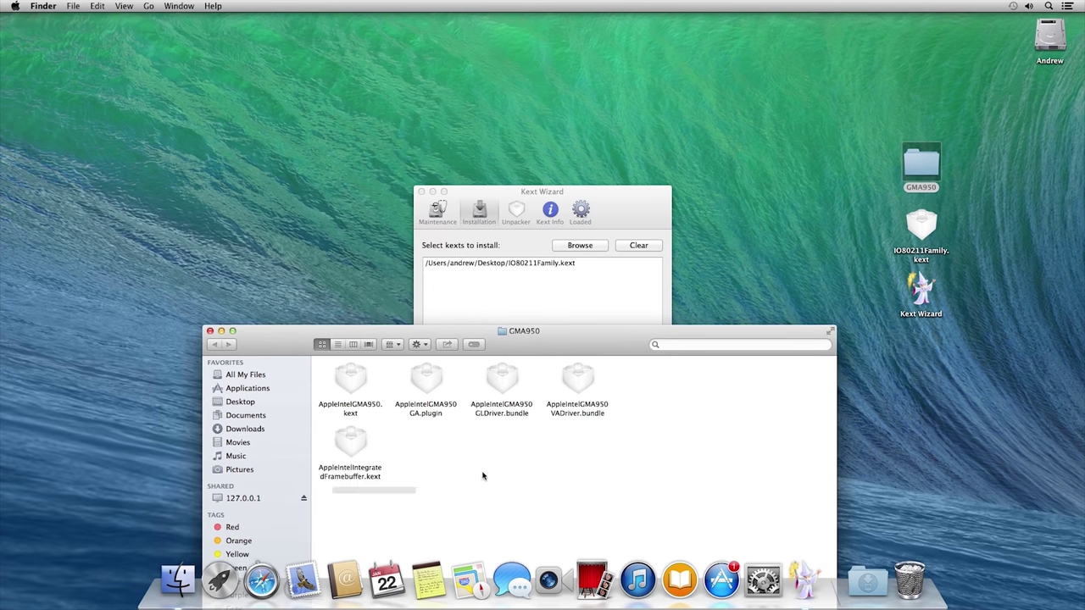
{"action": "left_click_drag", "start_coordinate": [315, 495], "coordinate": [578, 312]}
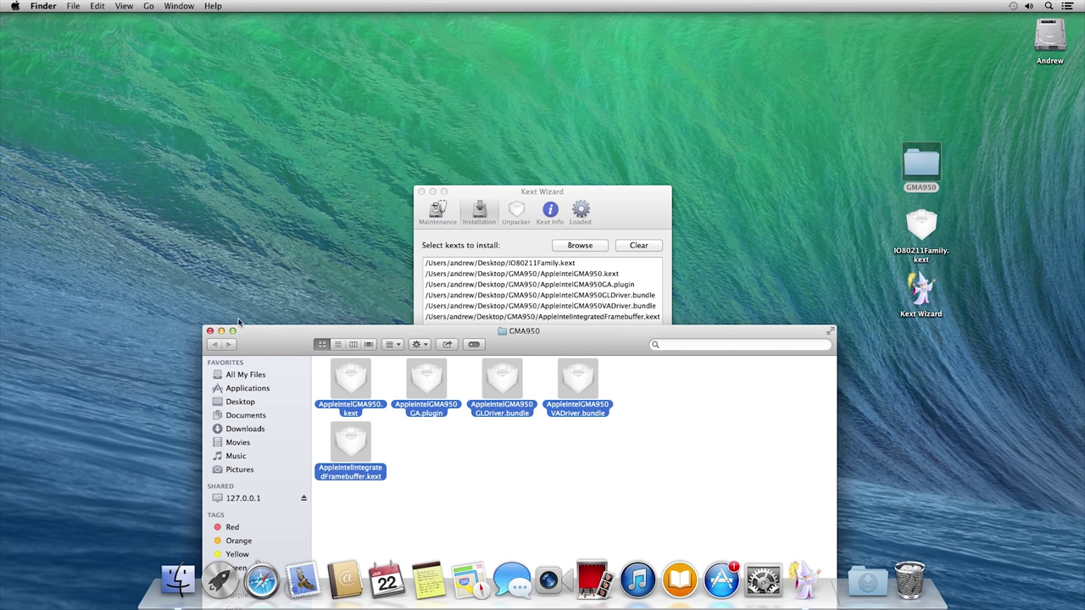
{"action": "left_click", "coordinate": [210, 331]}
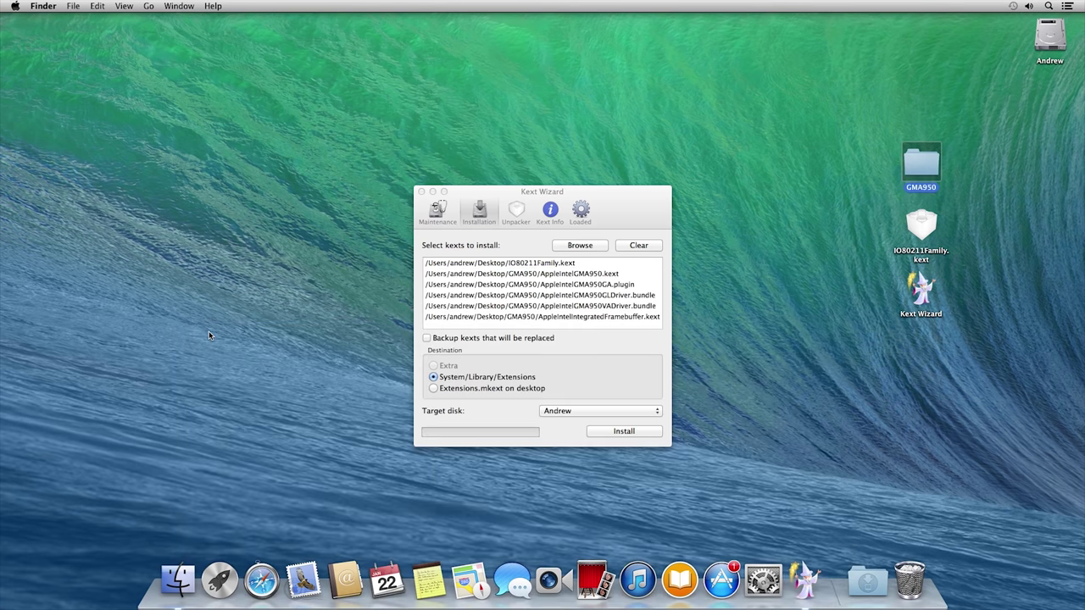
Step: Keep the same target disk and start installing the listed kexts
{"action": "left_click", "coordinate": [500, 379]}
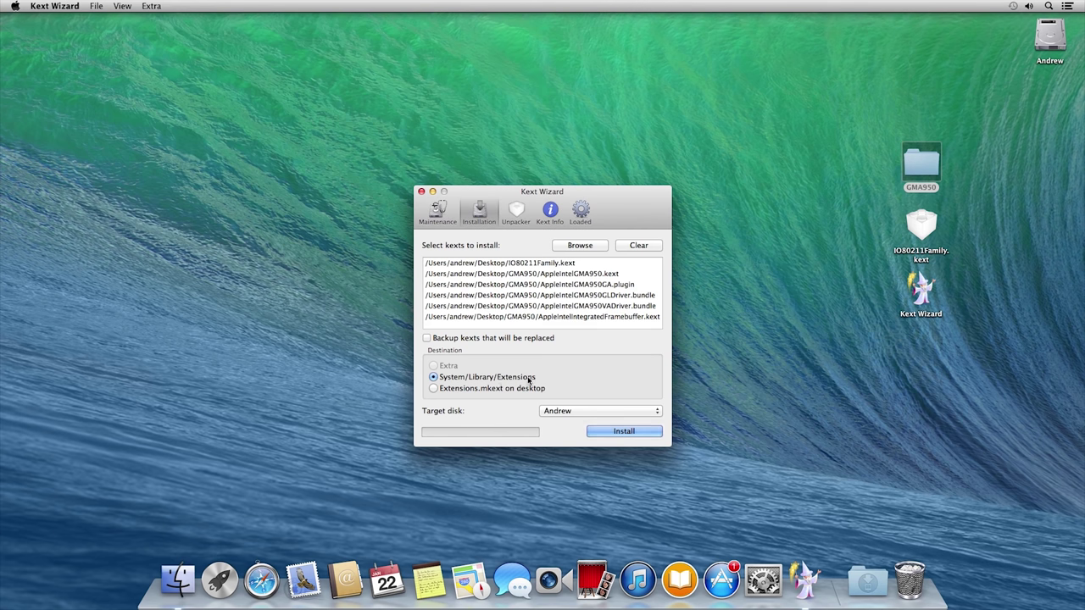
{"action": "left_click", "coordinate": [593, 411]}
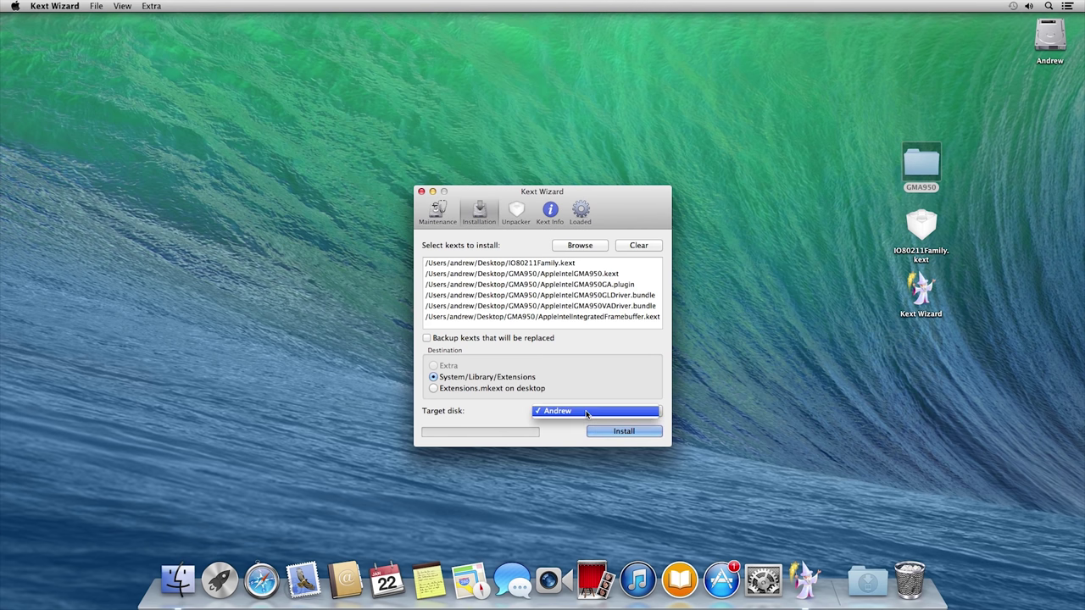
{"action": "left_click", "coordinate": [593, 411]}
{"action": "left_click", "coordinate": [613, 431]}
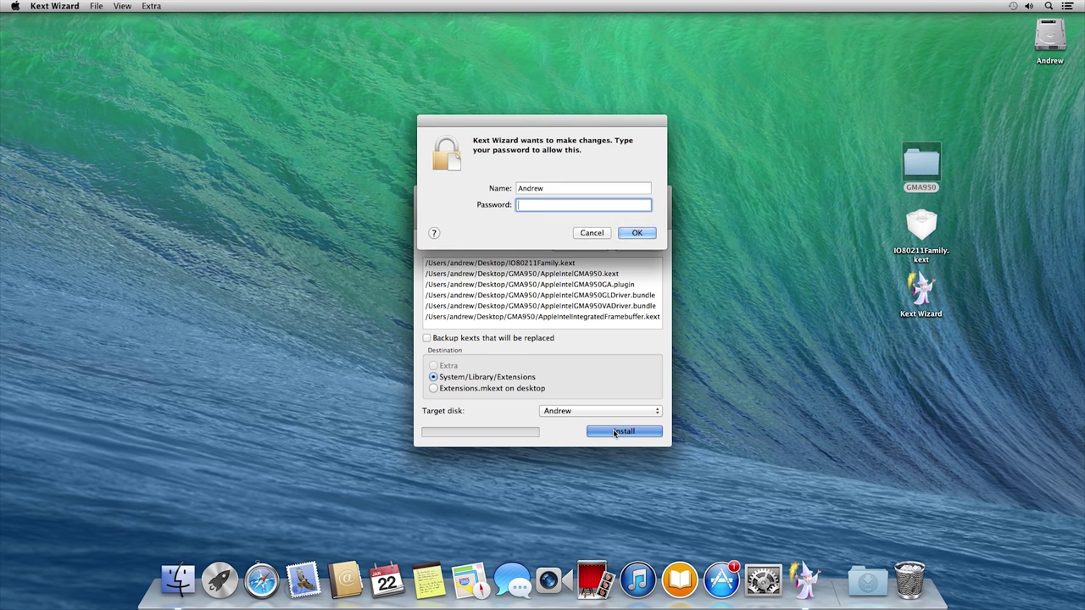
Step: Authorise the kext install with the admin password, then tick System/Library/Extensions under Maintenance
{"action": "key", "text": "Return"}
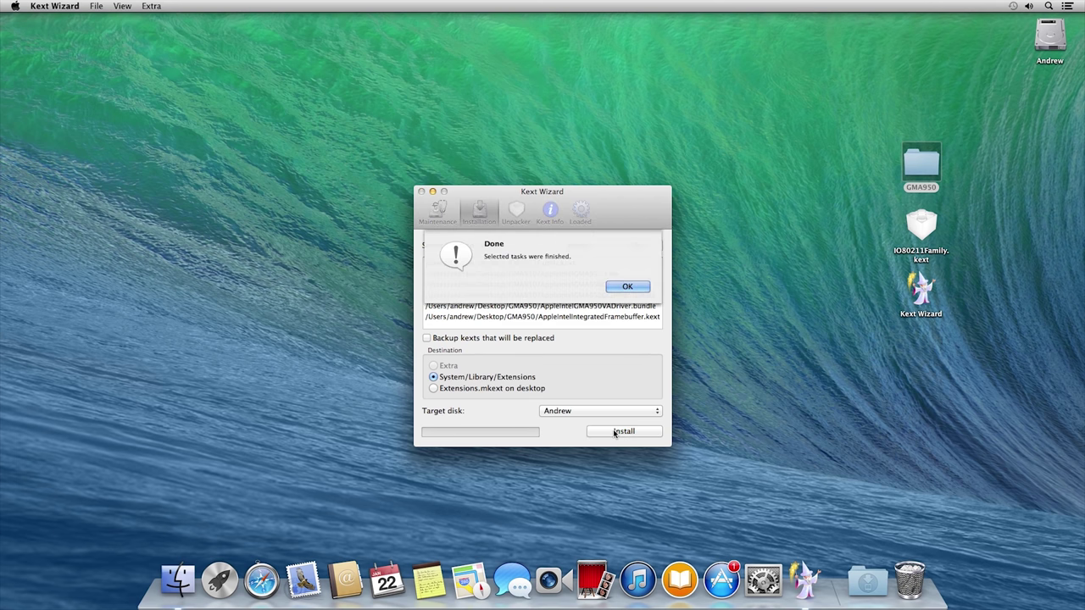
{"action": "left_click", "coordinate": [627, 288]}
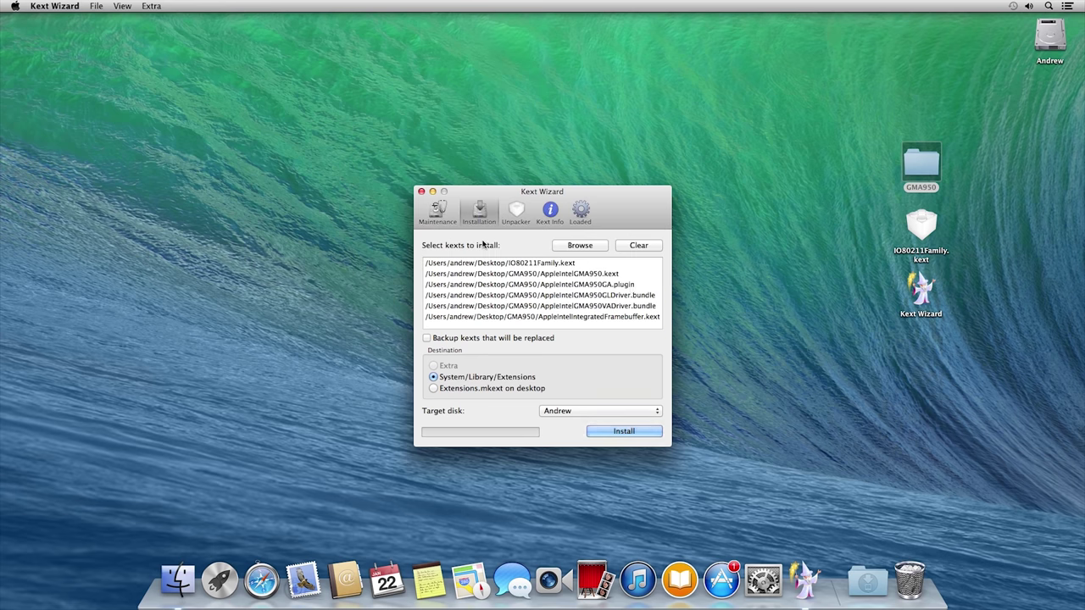
{"action": "left_click", "coordinate": [435, 214]}
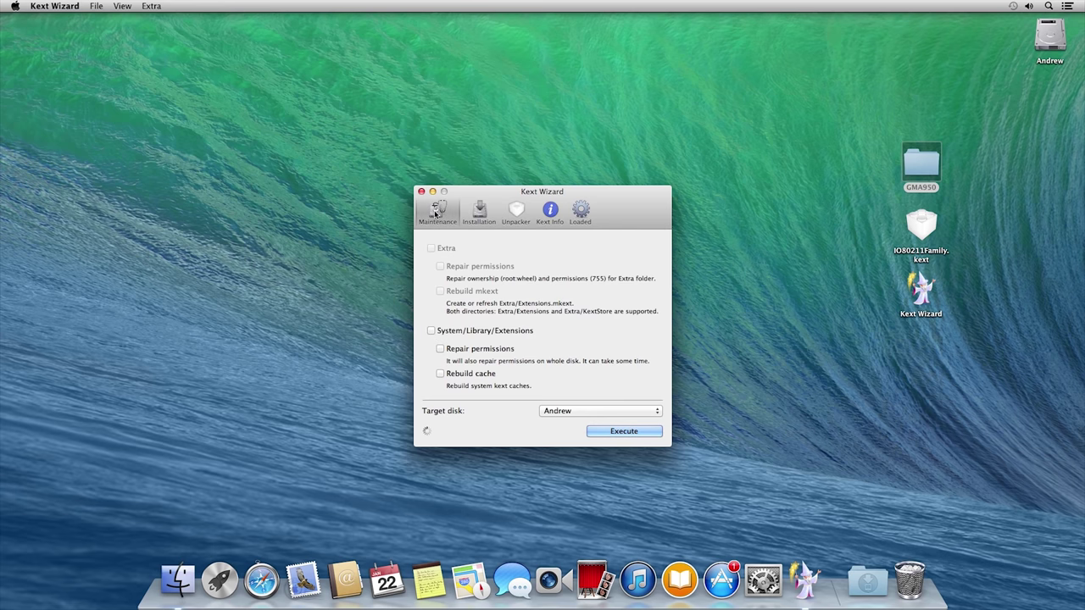
{"action": "left_click", "coordinate": [431, 330]}
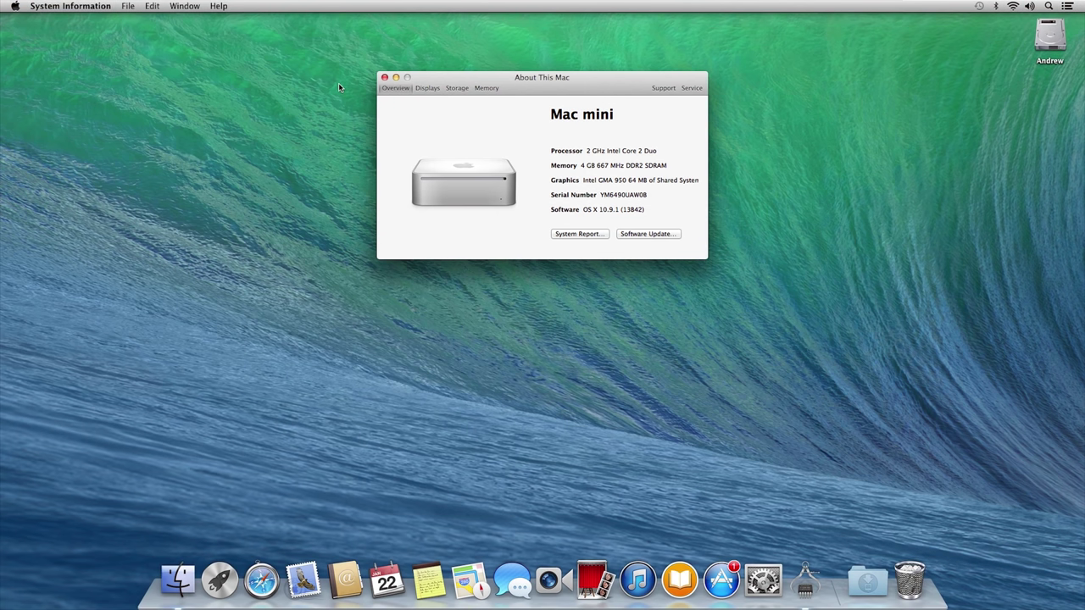
Step: Close About This Mac showing OS X 10.9.1 with GMA 950, and open System Preferences
{"action": "left_click", "coordinate": [383, 77]}
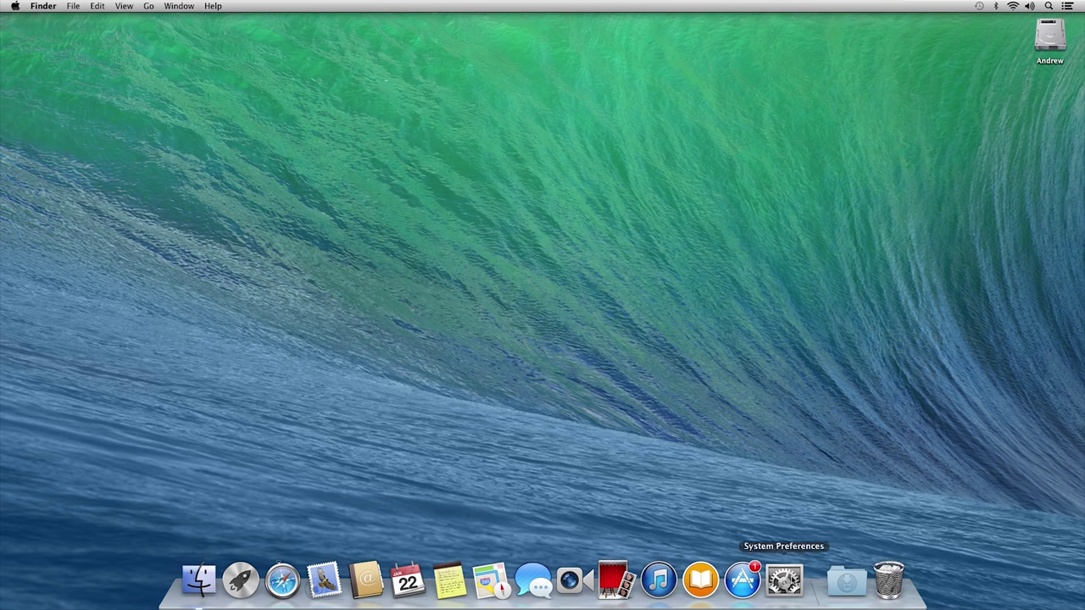
{"action": "left_click", "coordinate": [783, 580]}
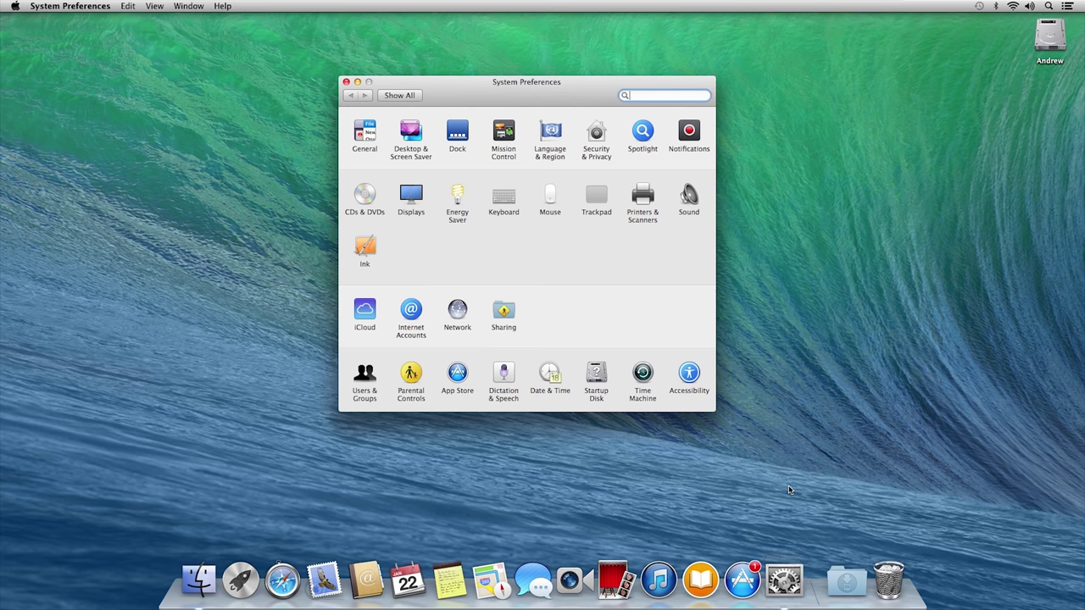
{"action": "left_click", "coordinate": [345, 81]}
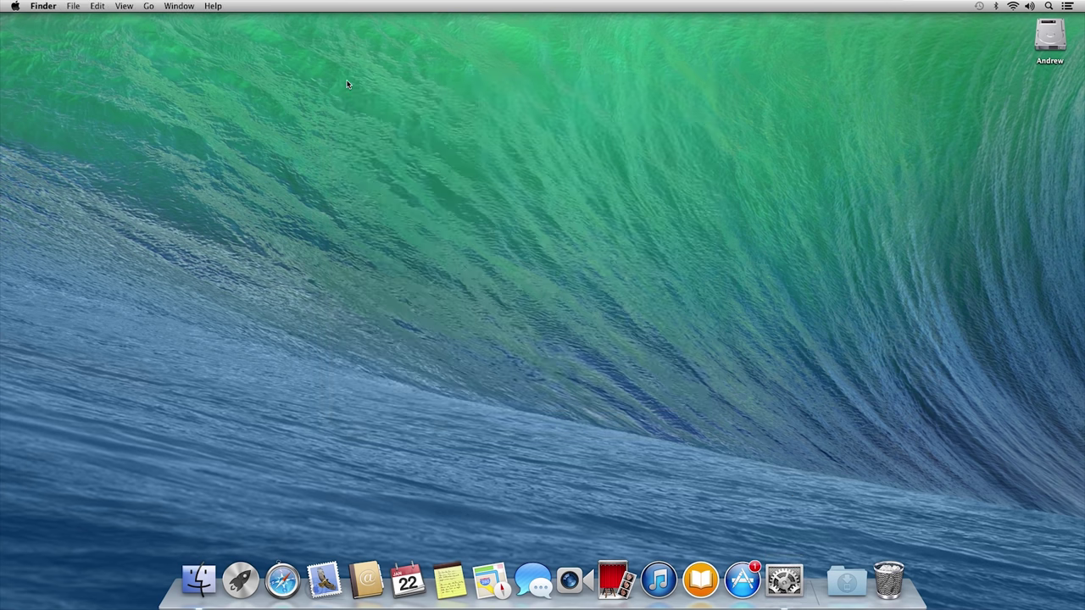
{"action": "left_click", "coordinate": [742, 580]}
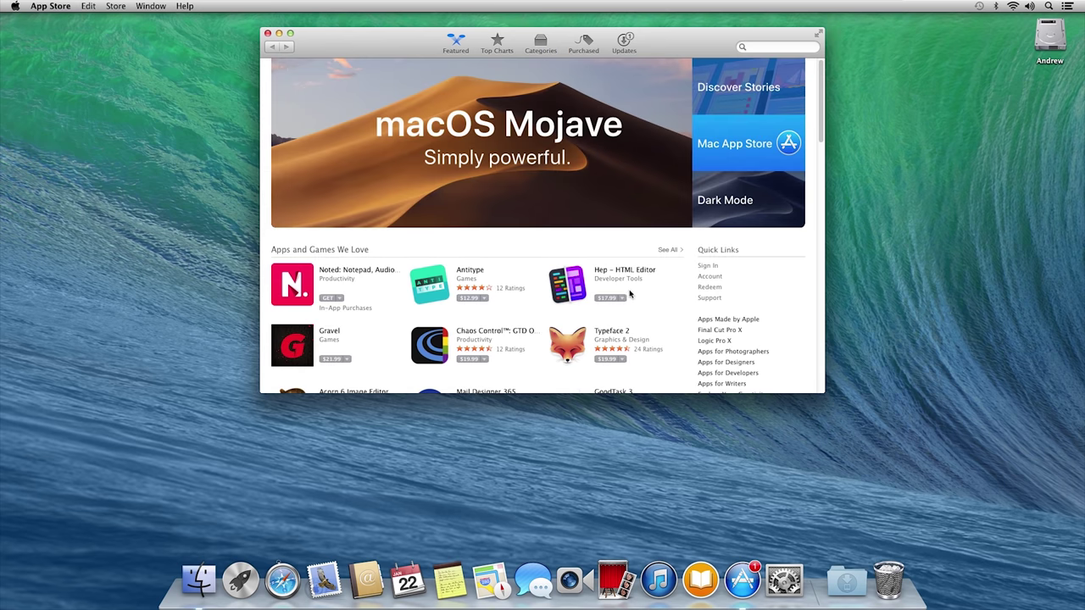
{"action": "scroll", "coordinate": [630, 294], "scroll_direction": "down", "scroll_amount": 10}
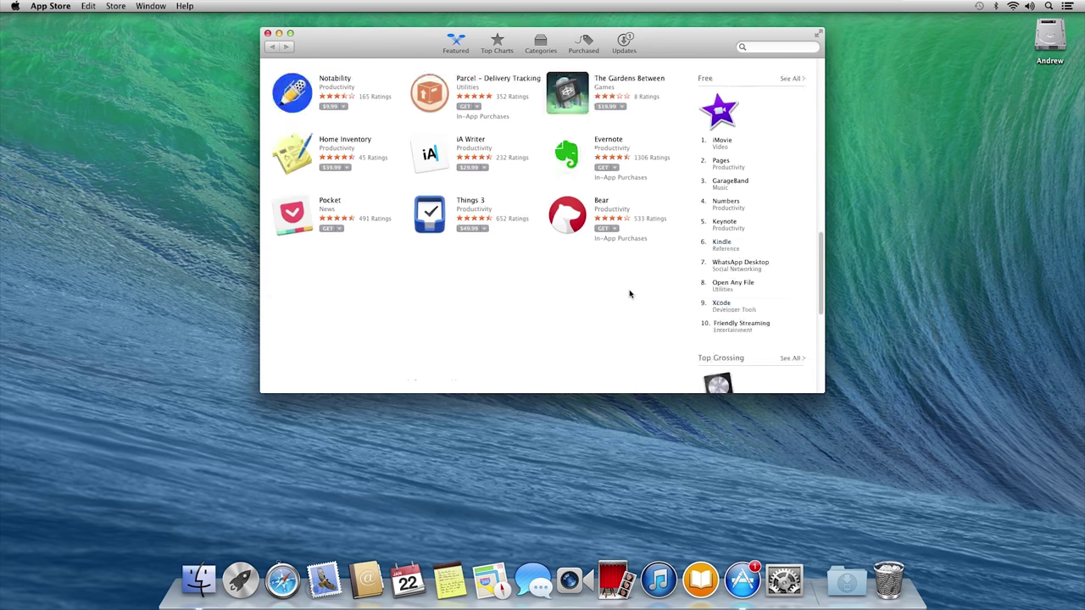
{"action": "scroll", "coordinate": [629, 294], "scroll_direction": "down", "scroll_amount": 5}
{"action": "scroll", "coordinate": [630, 297], "scroll_direction": "up", "scroll_amount": 15}
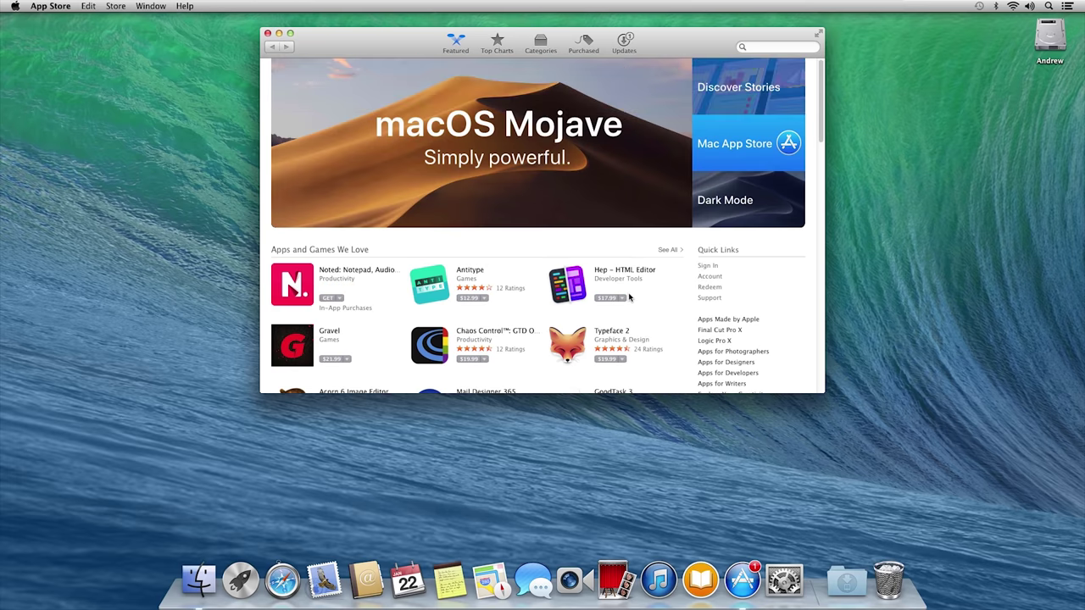
{"action": "left_click", "coordinate": [267, 34]}
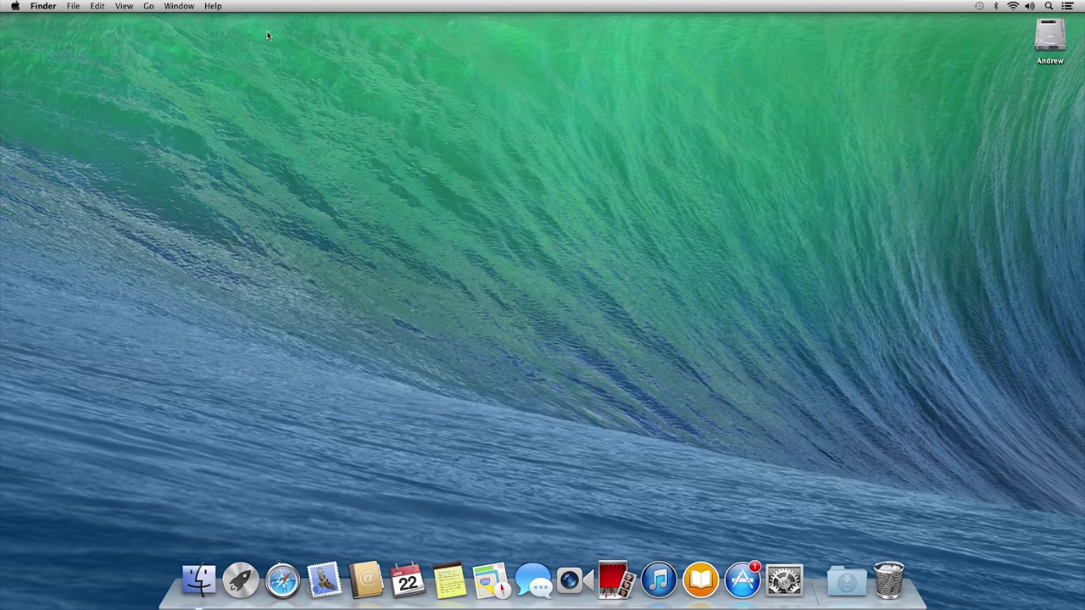
{"action": "left_click", "coordinate": [701, 581]}
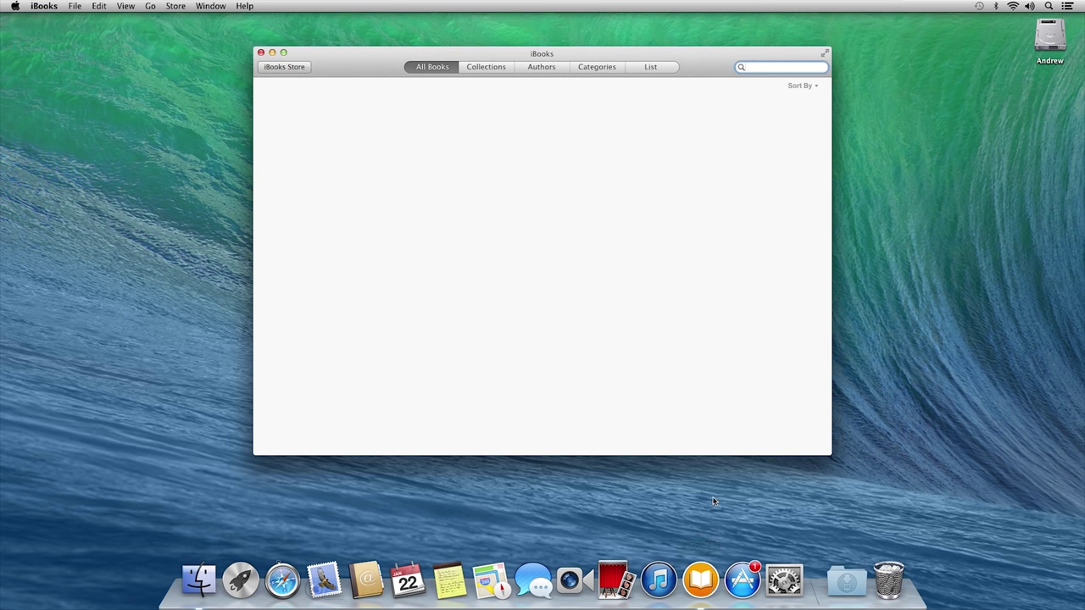
{"action": "left_click", "coordinate": [285, 67]}
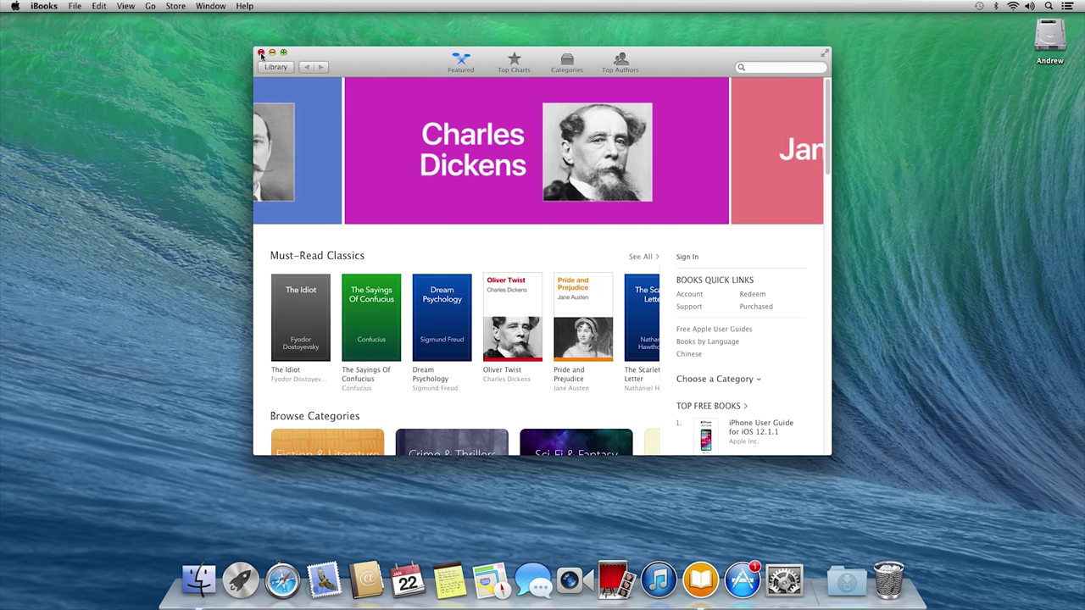
{"action": "left_click", "coordinate": [261, 53]}
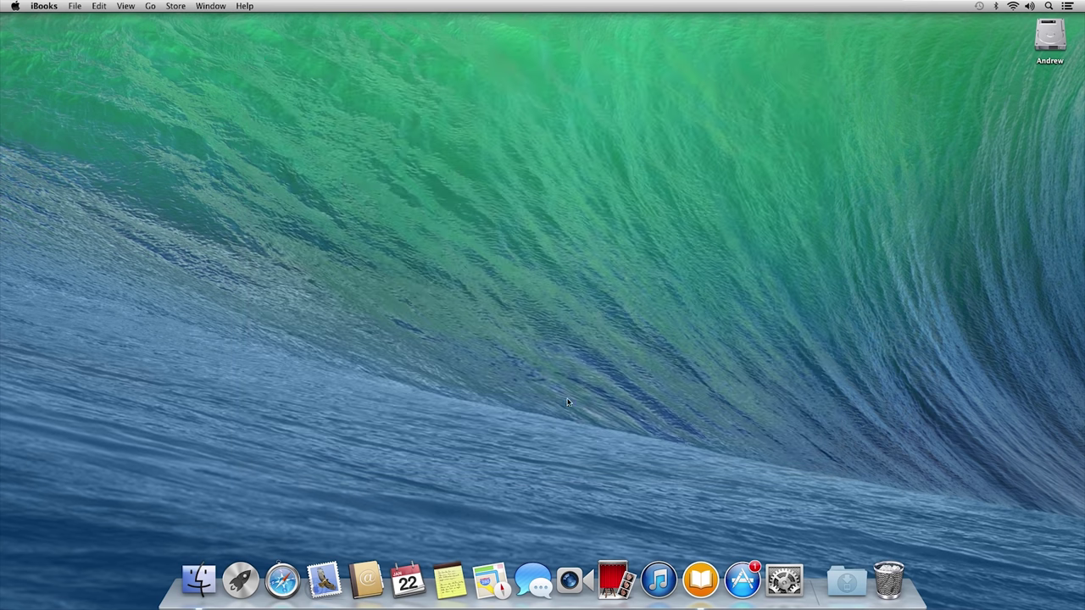
Step: Open iTunes, dismiss its Tutorials window, browse the album library, then bring up the App Store
{"action": "left_click", "coordinate": [658, 580]}
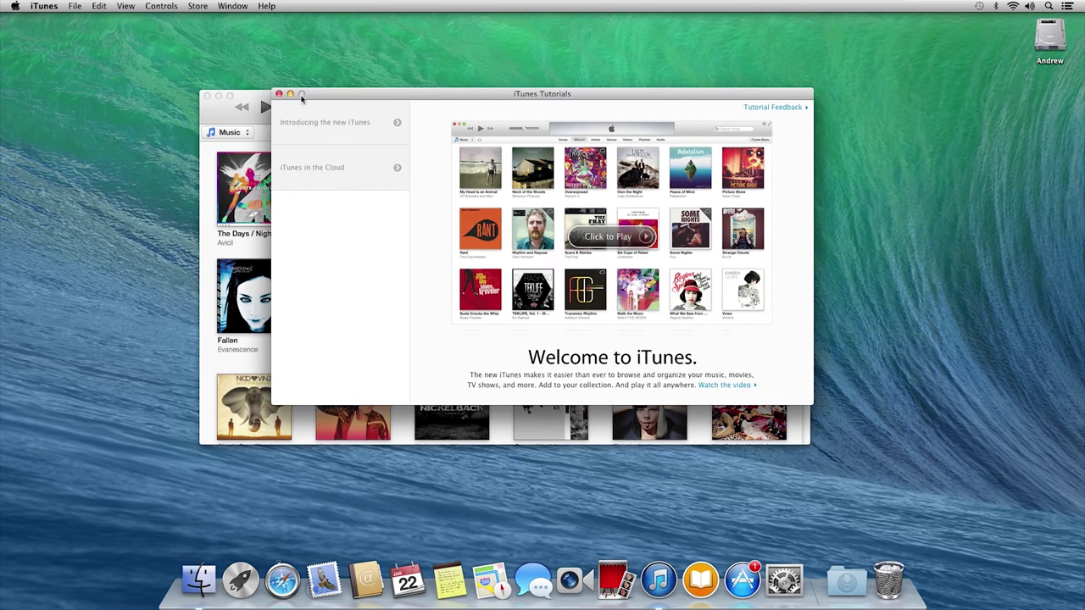
{"action": "left_click", "coordinate": [279, 94]}
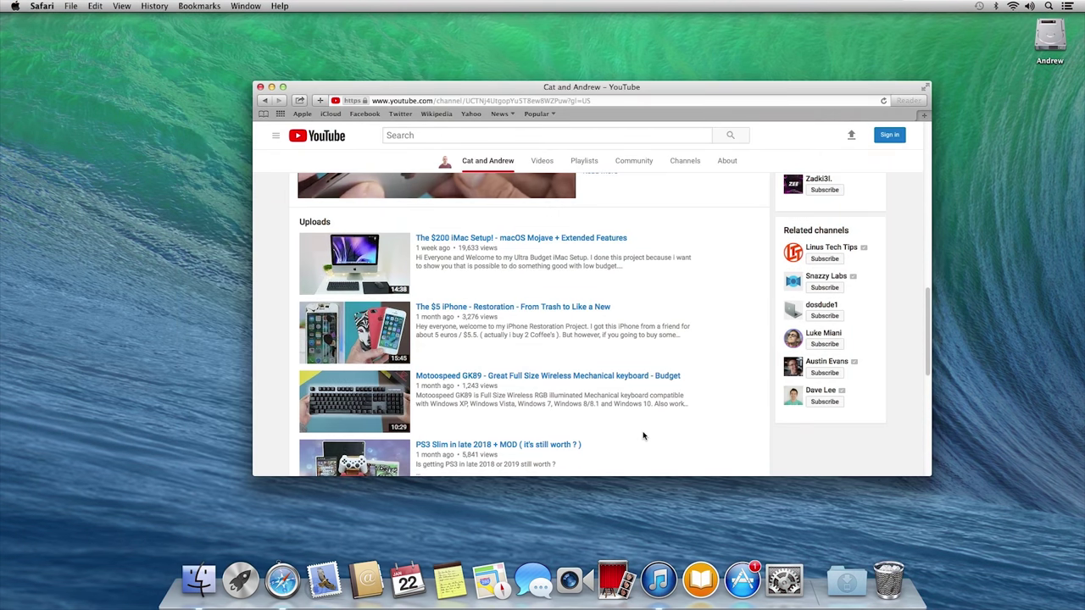
{"action": "scroll", "coordinate": [644, 436], "scroll_direction": "down", "scroll_amount": 1}
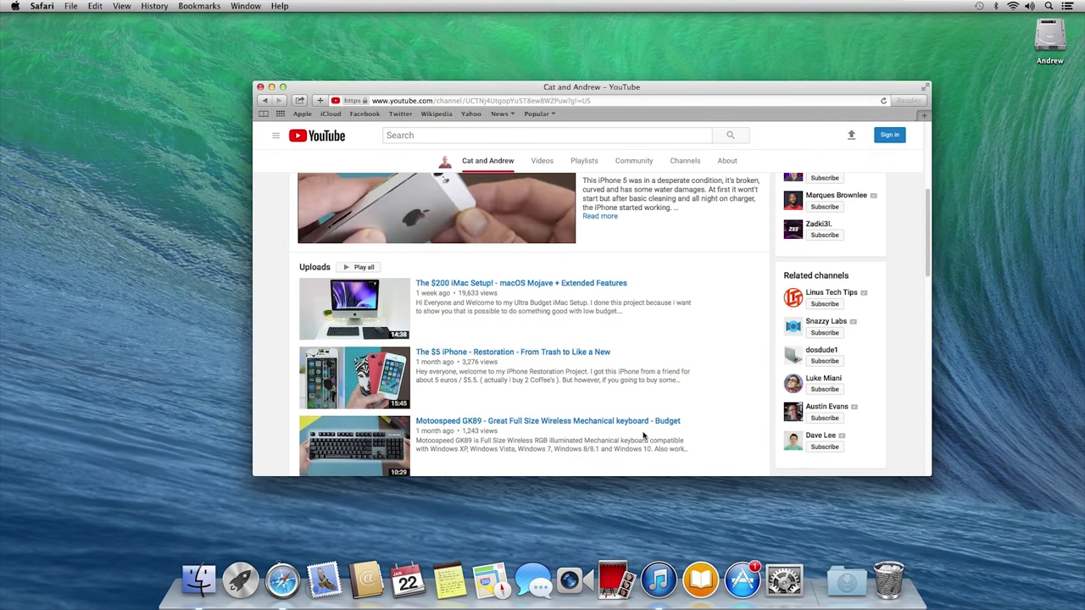
{"action": "scroll", "coordinate": [642, 436], "scroll_direction": "up", "scroll_amount": 5}
{"action": "scroll", "coordinate": [642, 436], "scroll_direction": "down", "scroll_amount": 1}
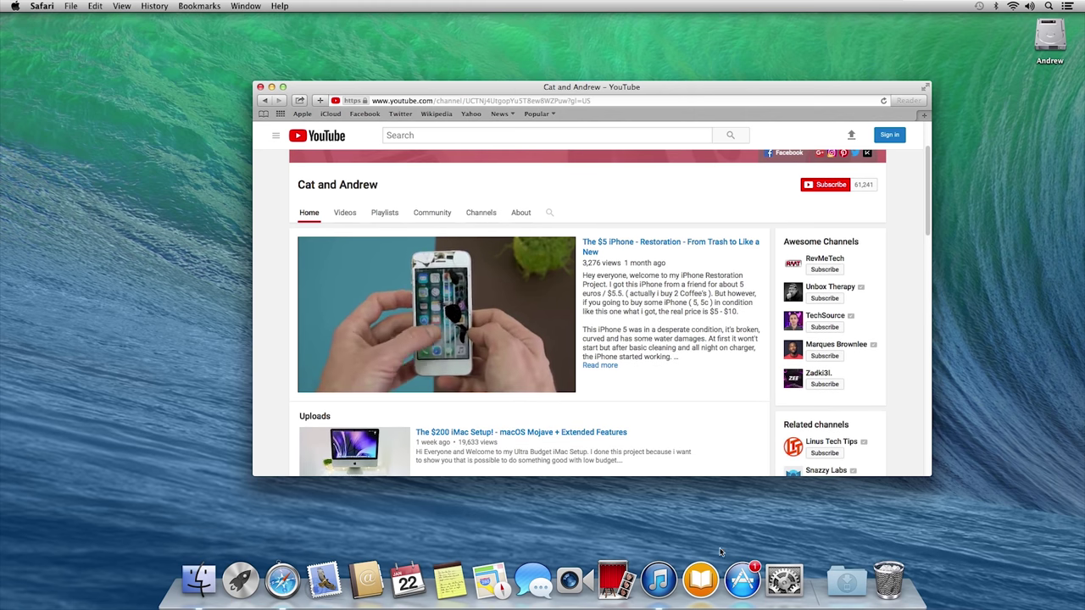
{"action": "left_click", "coordinate": [658, 579]}
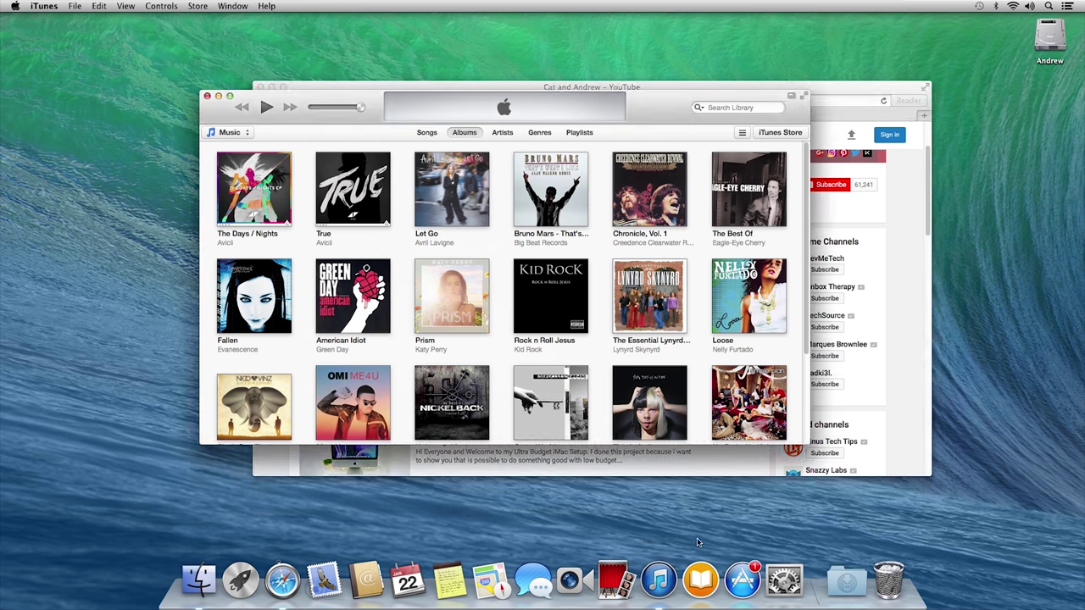
{"action": "left_click", "coordinate": [742, 580]}
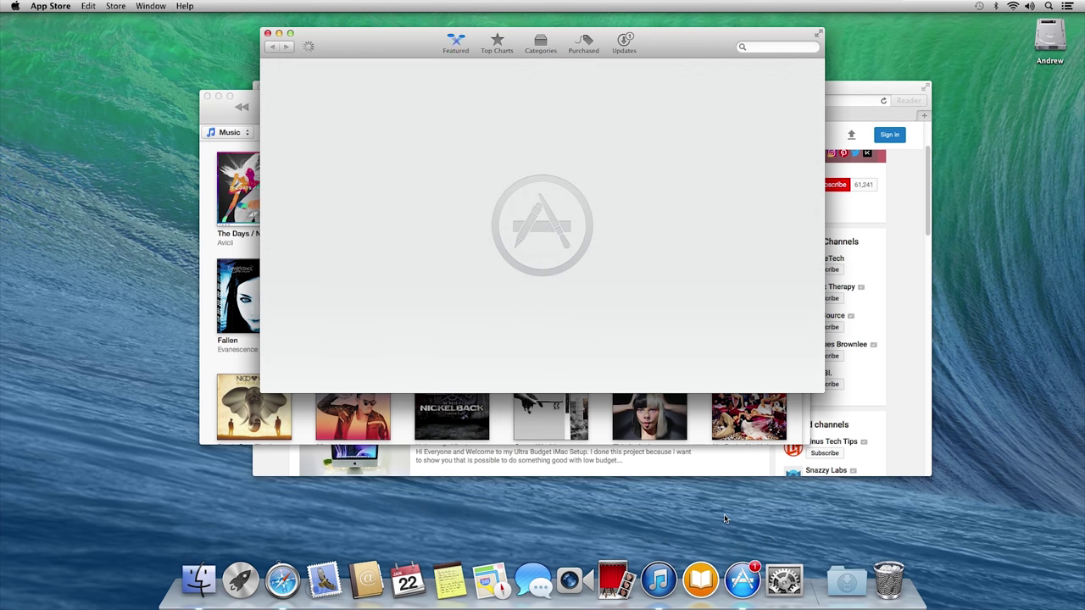